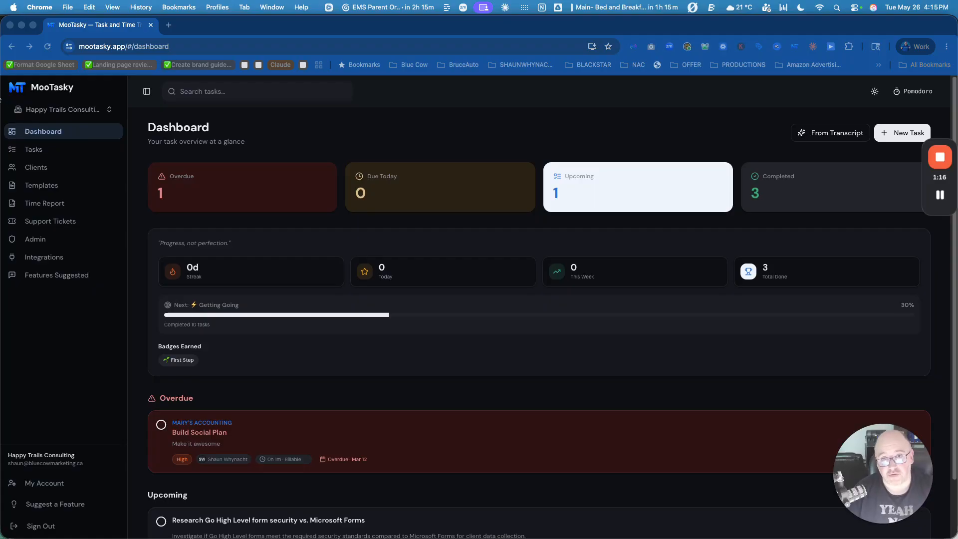
Step: Try the light display mode and return to dark mode
{"action": "left_click", "coordinate": [33, 152]}
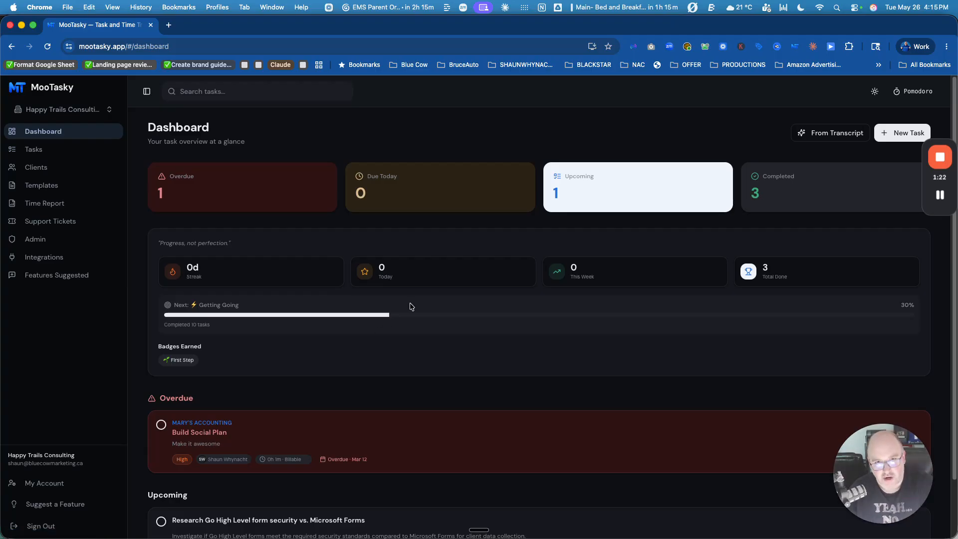
{"action": "left_click", "coordinate": [876, 93]}
{"action": "left_click", "coordinate": [875, 93]}
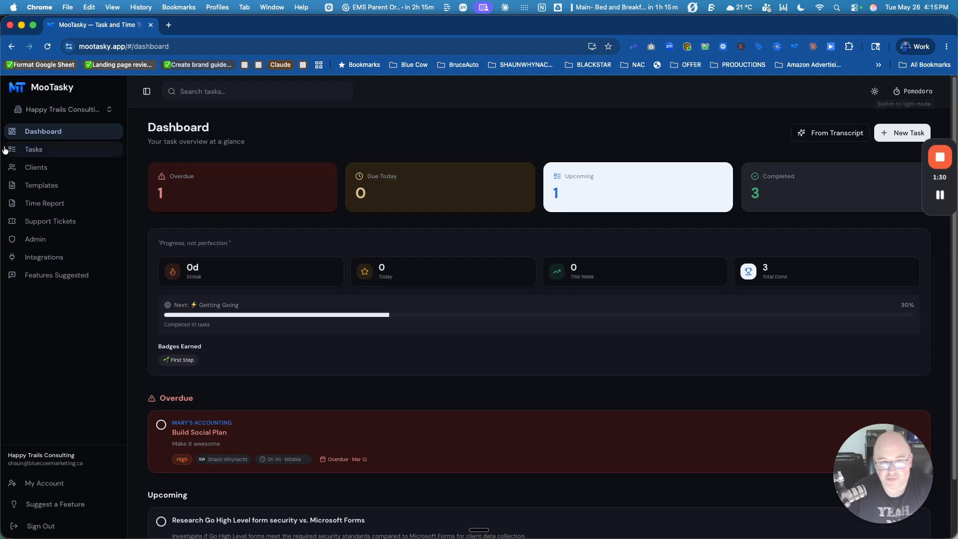
Step: Begin a new client entry on the Clients page with the name "Jeff's Landscaping"
{"action": "left_click", "coordinate": [48, 154]}
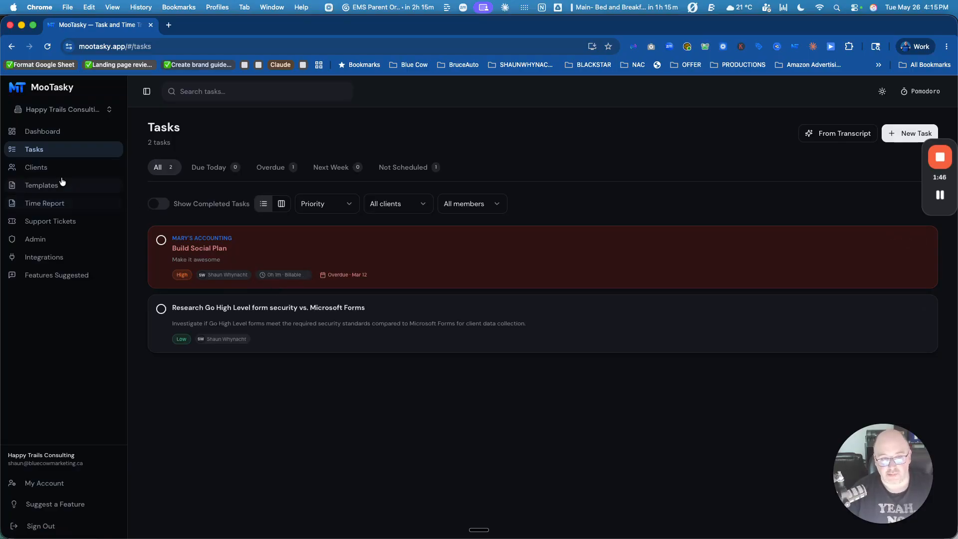
{"action": "left_click", "coordinate": [40, 175]}
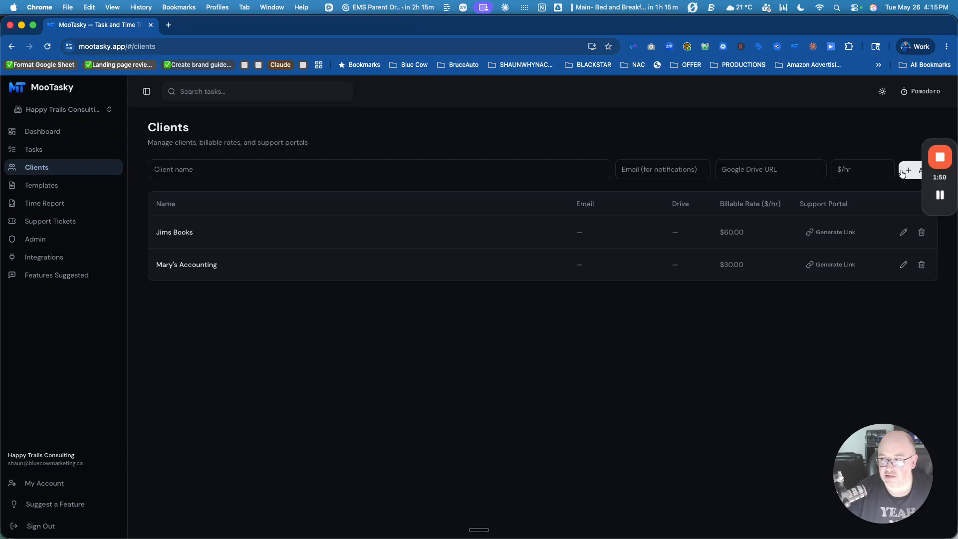
{"action": "left_click_drag", "start_coordinate": [928, 202], "coordinate": [914, 372]}
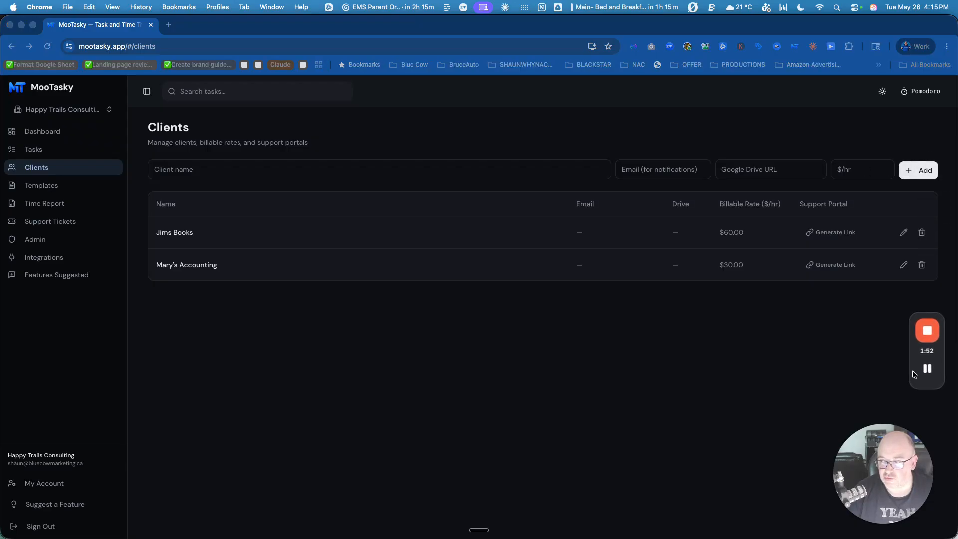
{"action": "left_click", "coordinate": [906, 166]}
{"action": "left_click", "coordinate": [250, 169]}
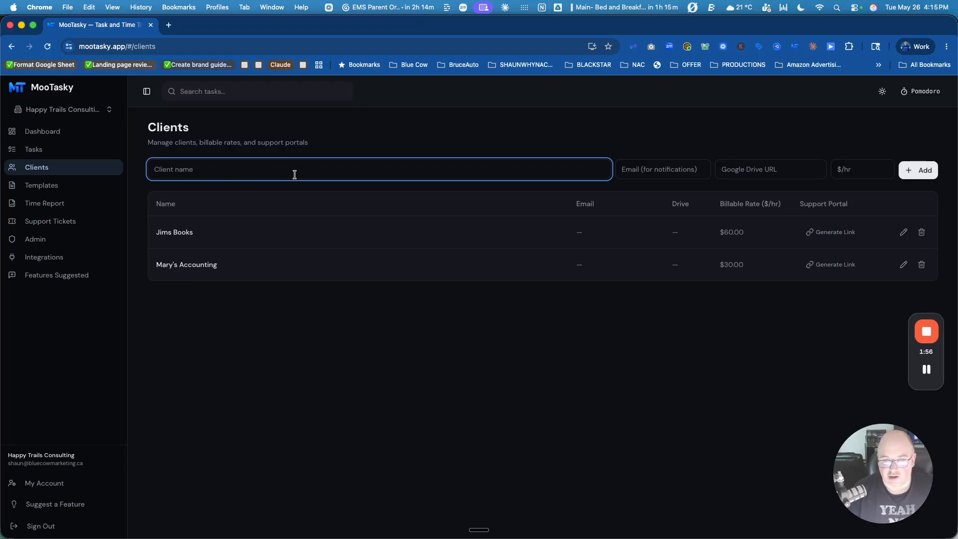
{"action": "type", "text": "Jeff's Lan"}
{"action": "type", "text": "dca"}
{"action": "type", "text": "caping"}
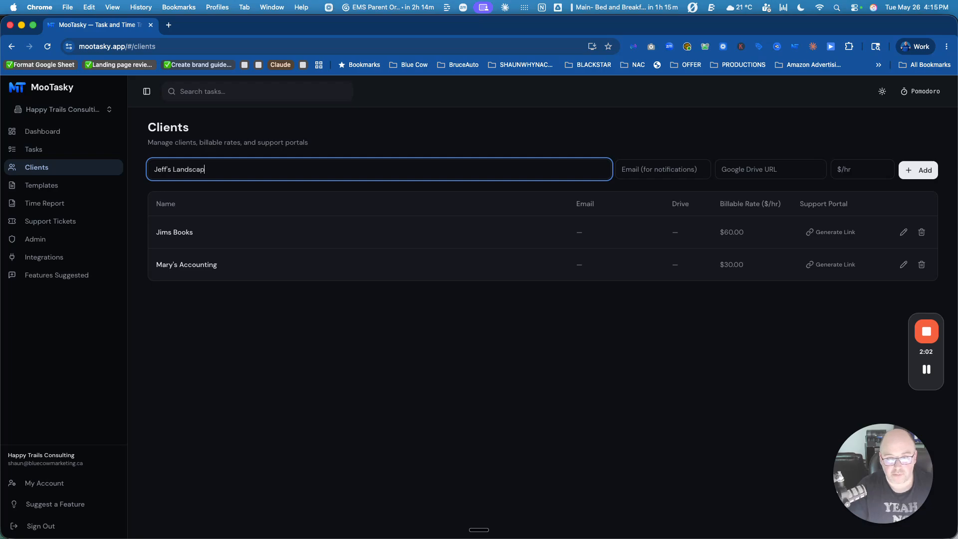
Step: Set the new client's billable rate to 60 dollars per hour, leaving the notification email empty
{"action": "left_click", "coordinate": [681, 170]}
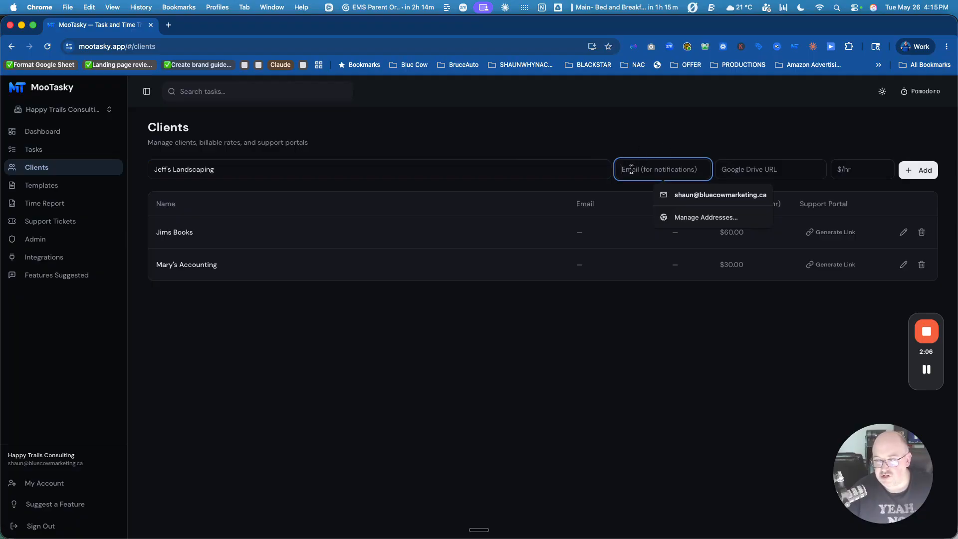
{"action": "left_click", "coordinate": [723, 168]}
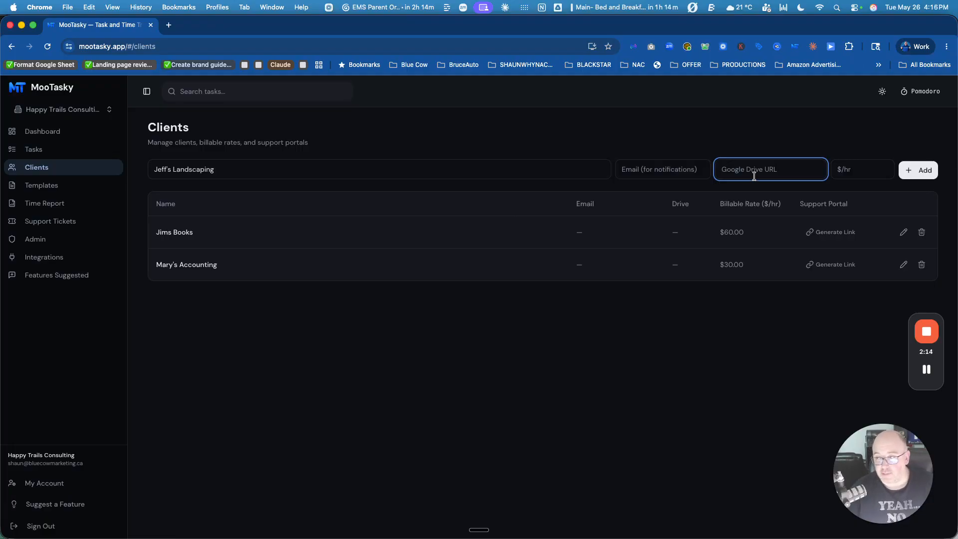
{"action": "left_click", "coordinate": [870, 167]}
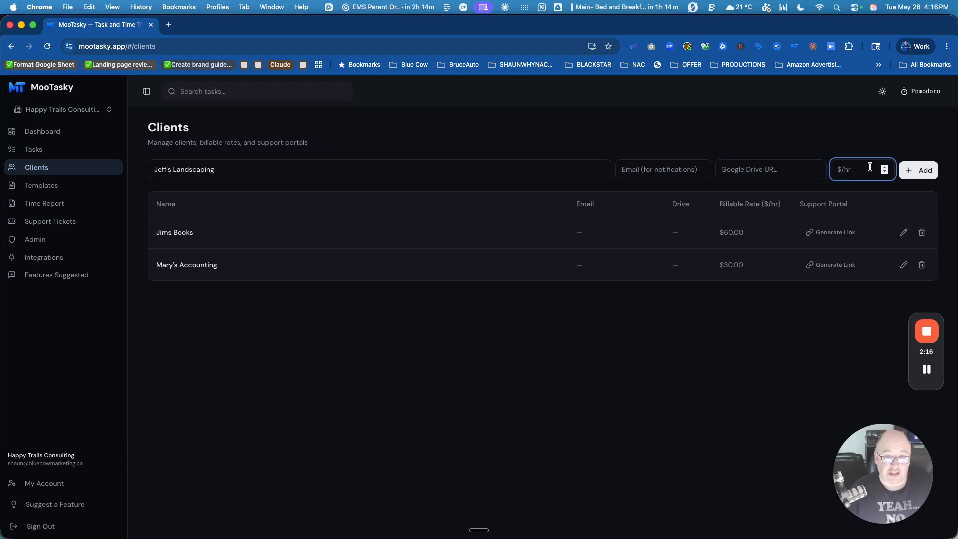
{"action": "type", "text": "60"}
{"action": "left_click", "coordinate": [835, 125]}
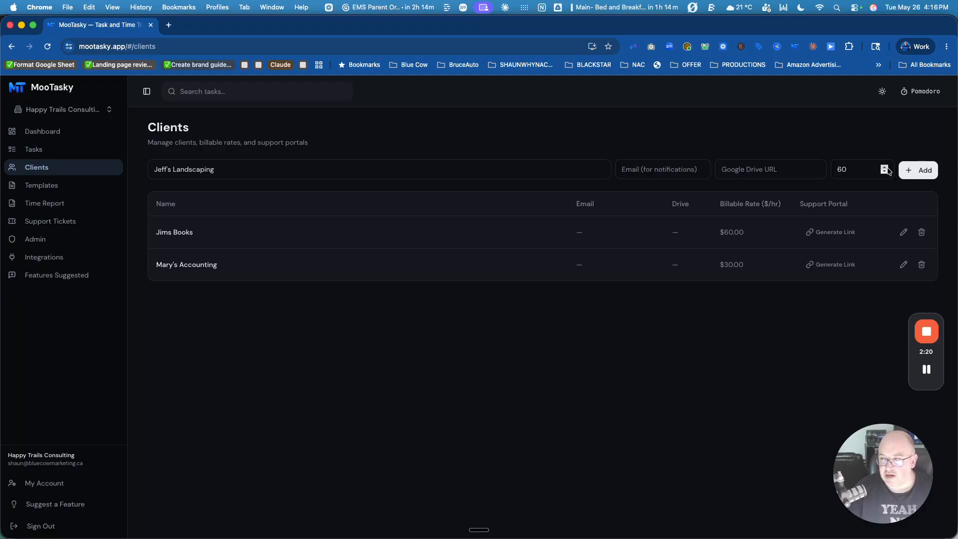
Step: Switch to Google Drive and copy the link of the Jeff's Landscaping folder
{"action": "mouse_move", "coordinate": [917, 379]}
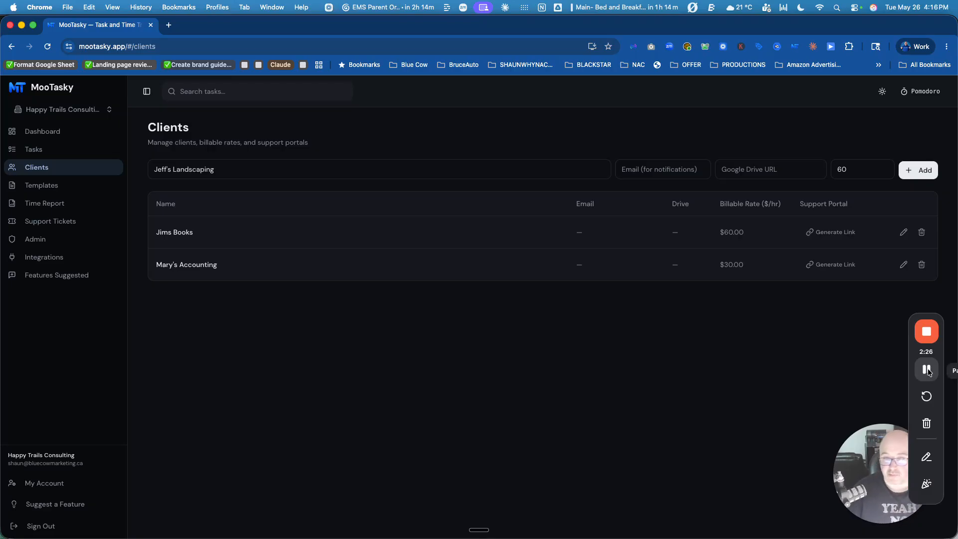
{"action": "left_click", "coordinate": [928, 372]}
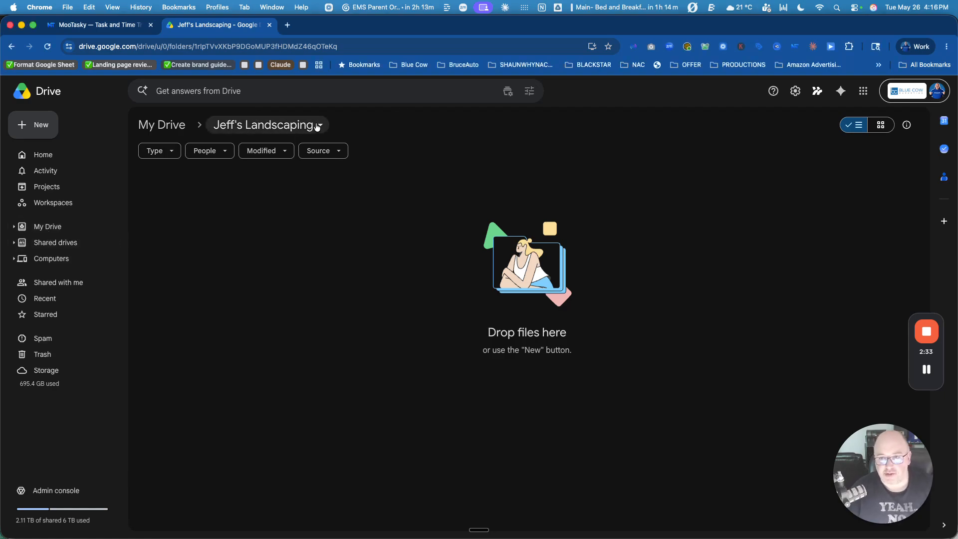
{"action": "left_click", "coordinate": [317, 127]}
{"action": "mouse_move", "coordinate": [310, 250]}
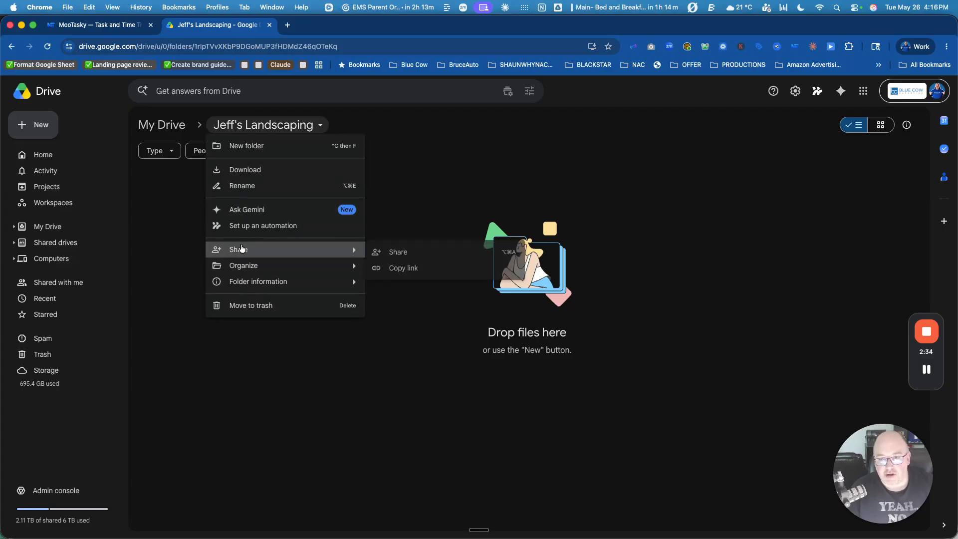
{"action": "left_click", "coordinate": [394, 267]}
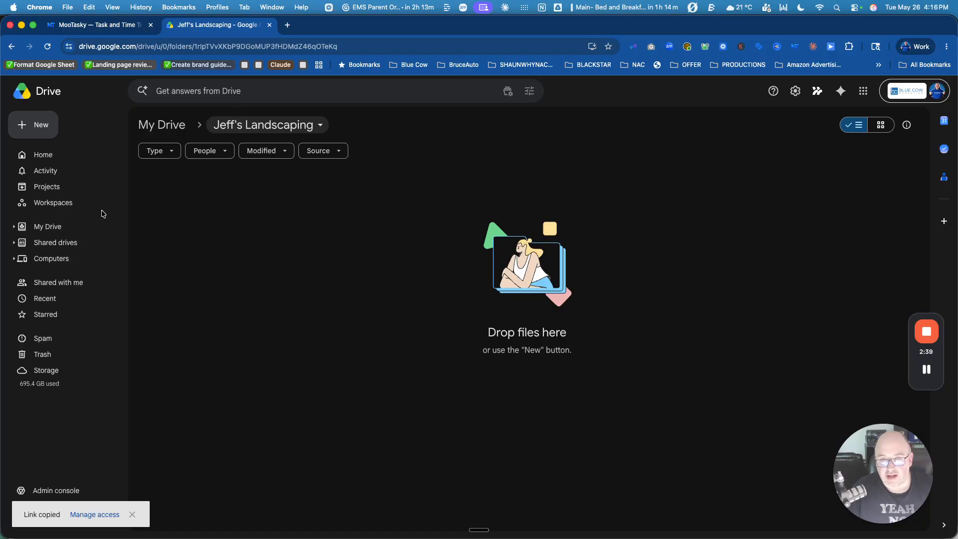
Step: Switch back to MooTasky, paste the folder link as the client's Google Drive URL and add the client
{"action": "left_click", "coordinate": [104, 25]}
{"action": "left_click", "coordinate": [759, 169]}
{"action": "key", "text": "super+v"}
{"action": "left_click", "coordinate": [923, 170]}
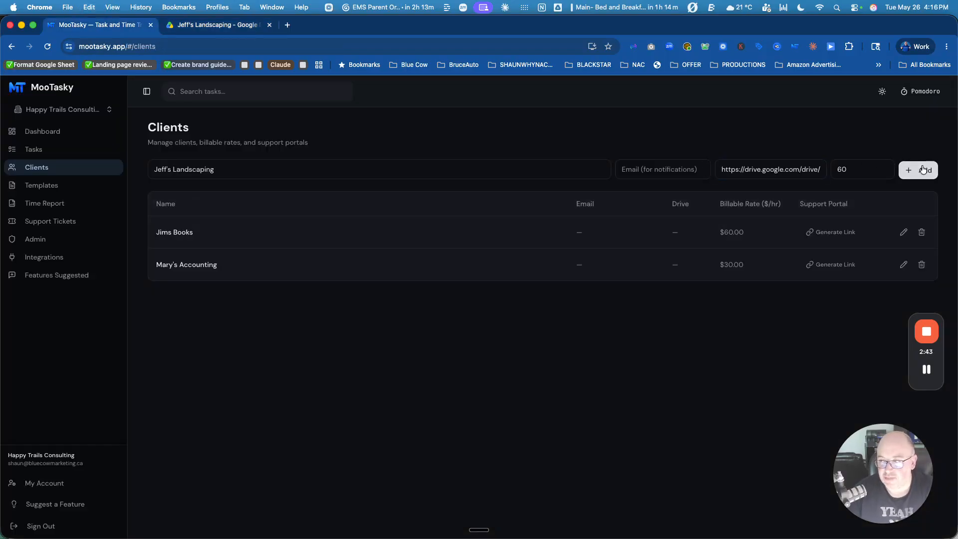
{"action": "left_click", "coordinate": [923, 170]}
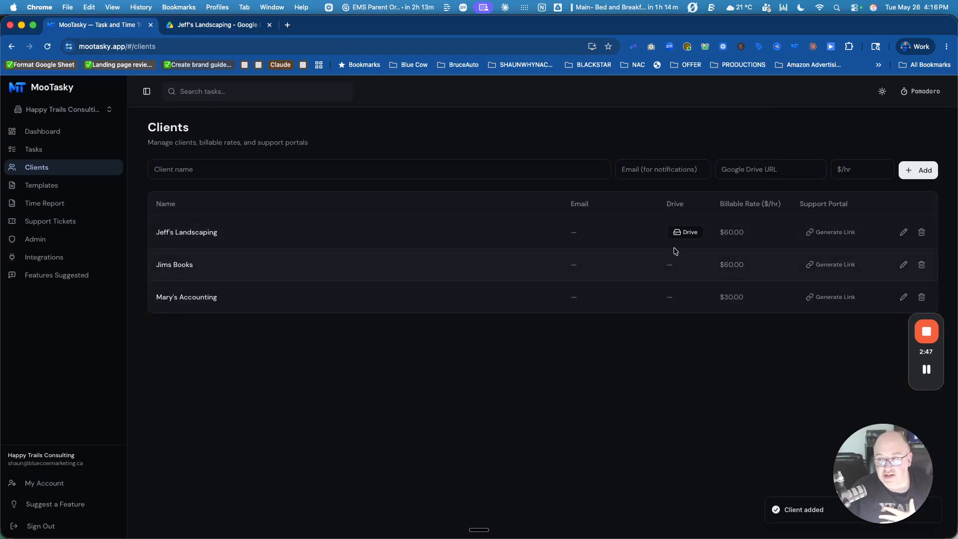
Step: Check the Drive link of the Jeff's Landscaping client by opening it, and close the Drive pages
{"action": "left_click", "coordinate": [687, 232]}
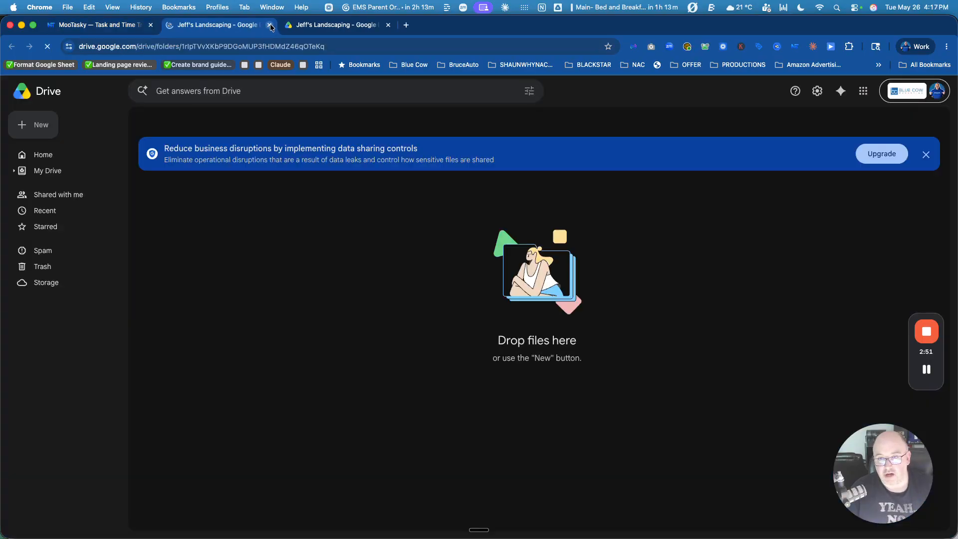
{"action": "left_click", "coordinate": [272, 26]}
{"action": "left_click", "coordinate": [277, 27]}
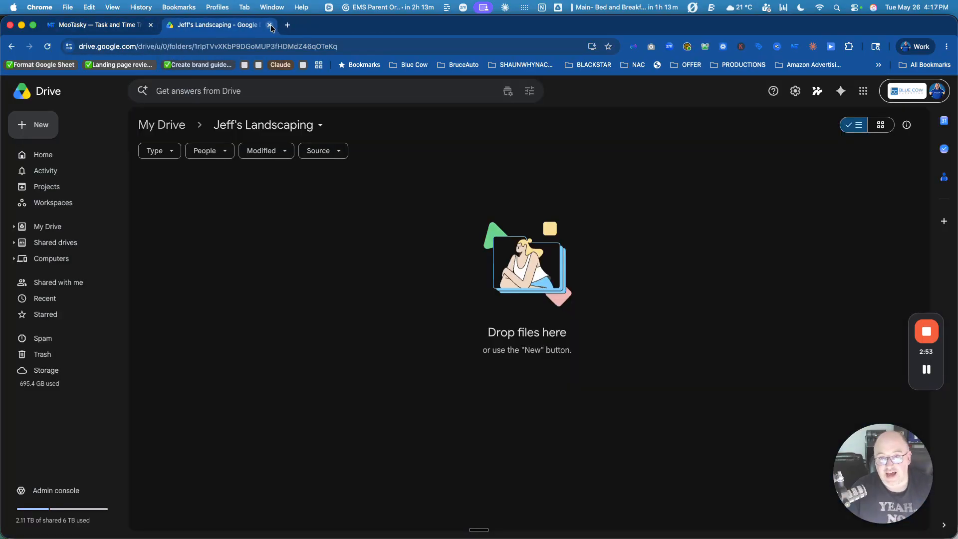
{"action": "left_click", "coordinate": [270, 25]}
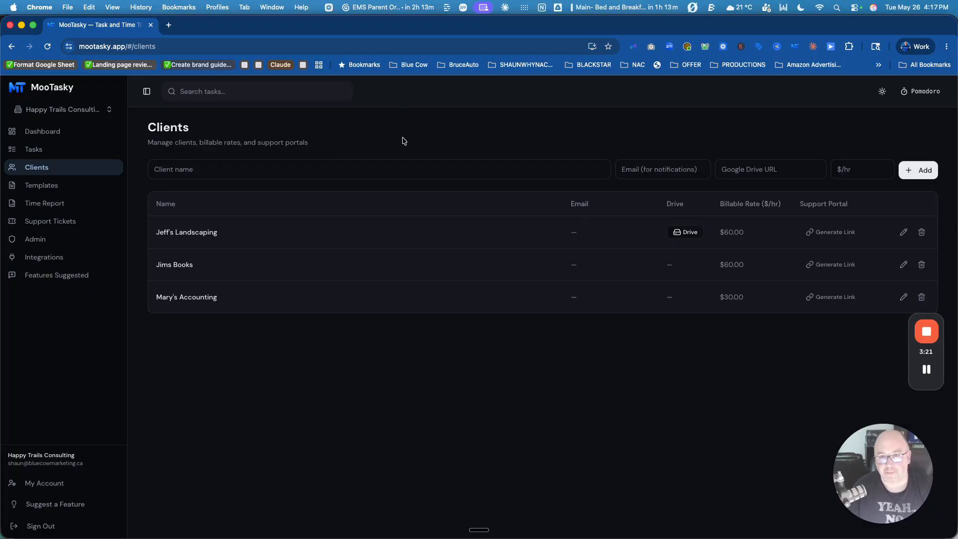
Step: Start a new task titled "Do Social Post" with the description "Create 10 Social Post"
{"action": "left_click", "coordinate": [32, 150]}
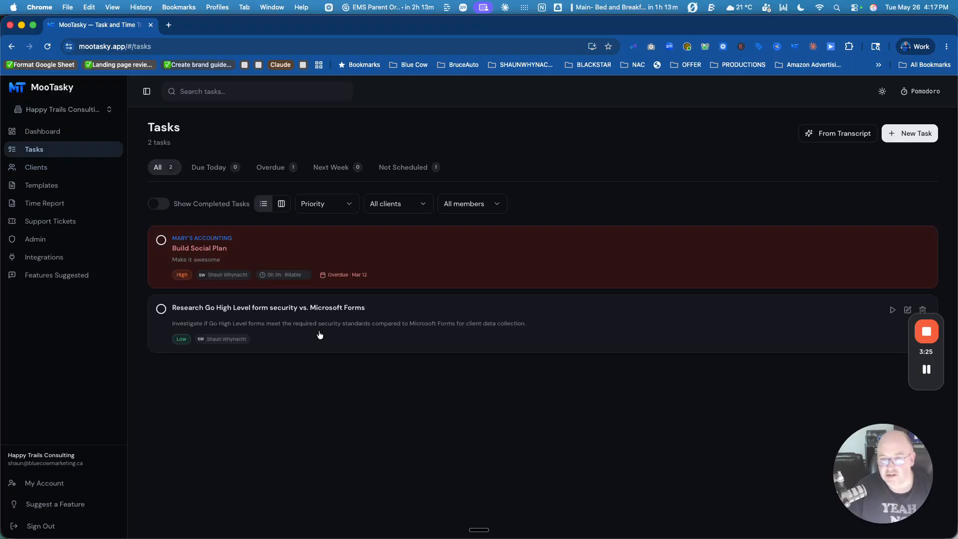
{"action": "left_click", "coordinate": [912, 138]}
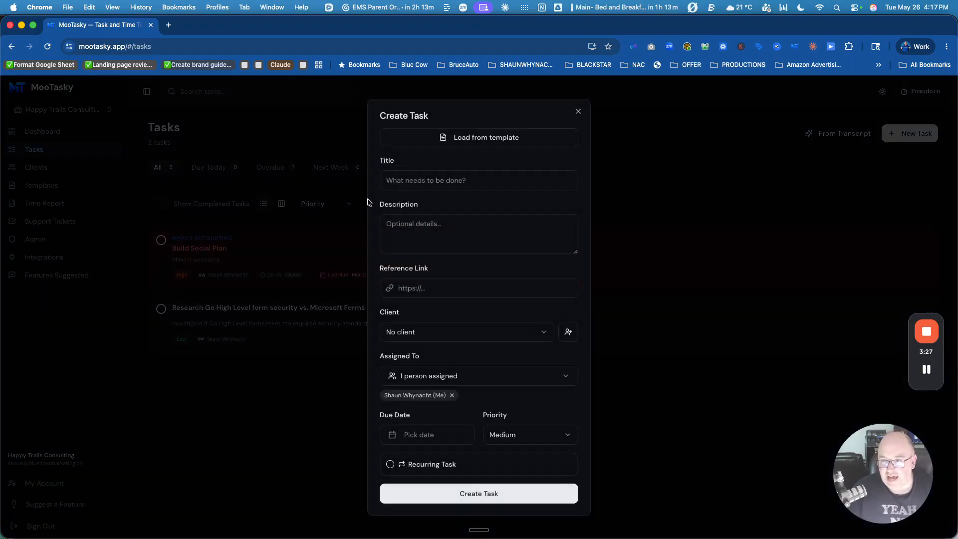
{"action": "left_click", "coordinate": [435, 186]}
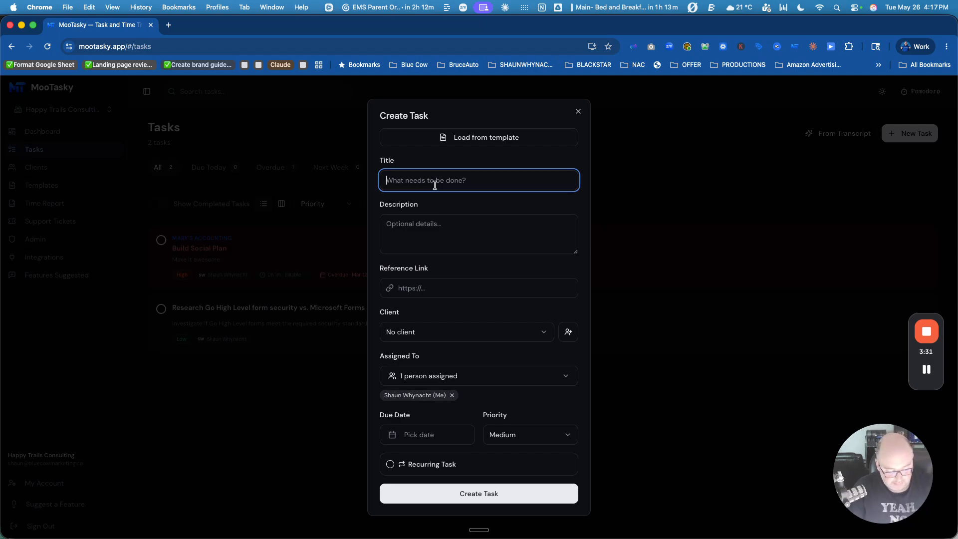
{"action": "type", "text": "Do Social Post"}
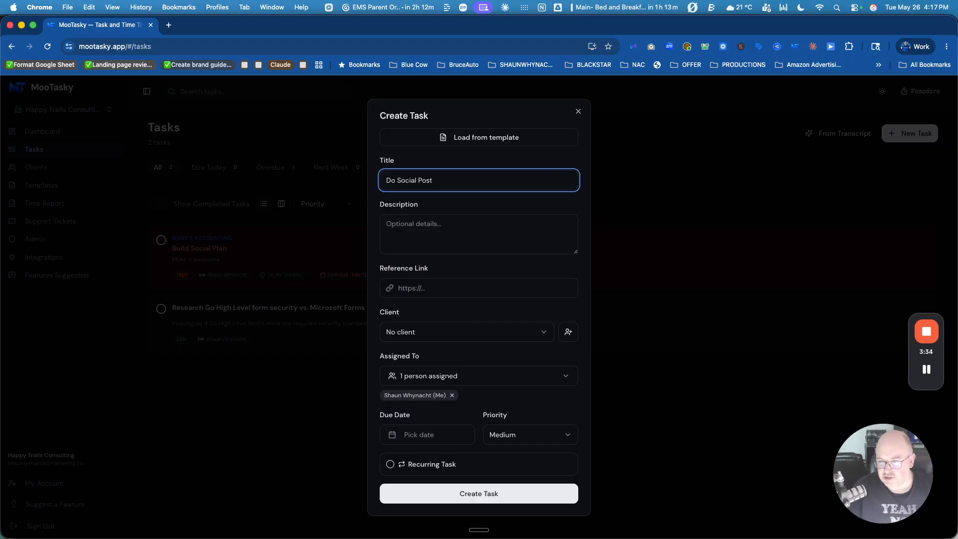
{"action": "left_click", "coordinate": [468, 231]}
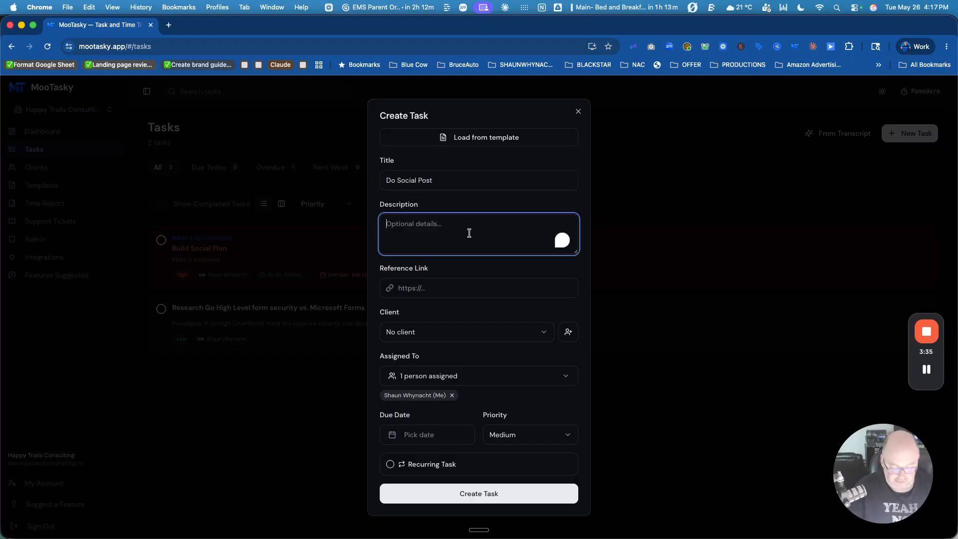
{"action": "type", "text": "Create"}
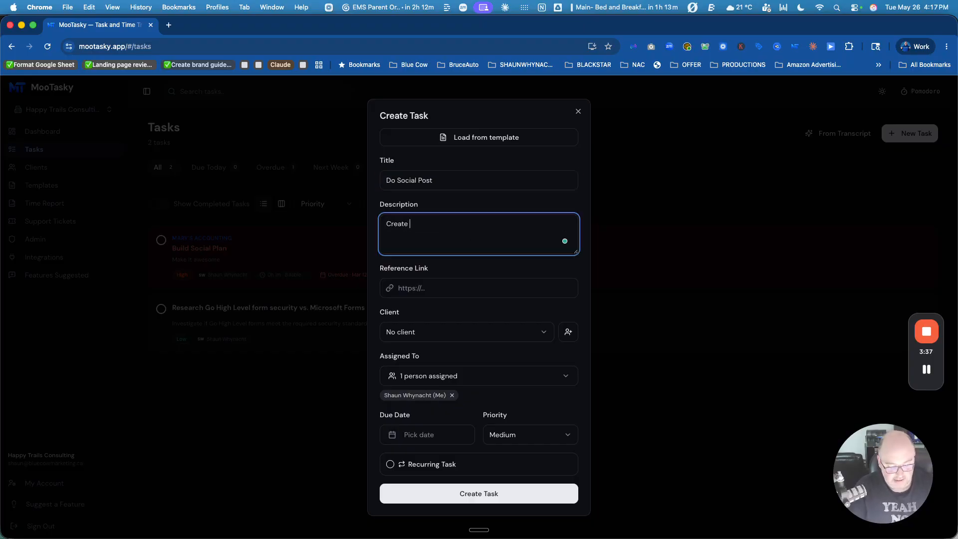
{"action": "type", "text": " 10 Social Post"}
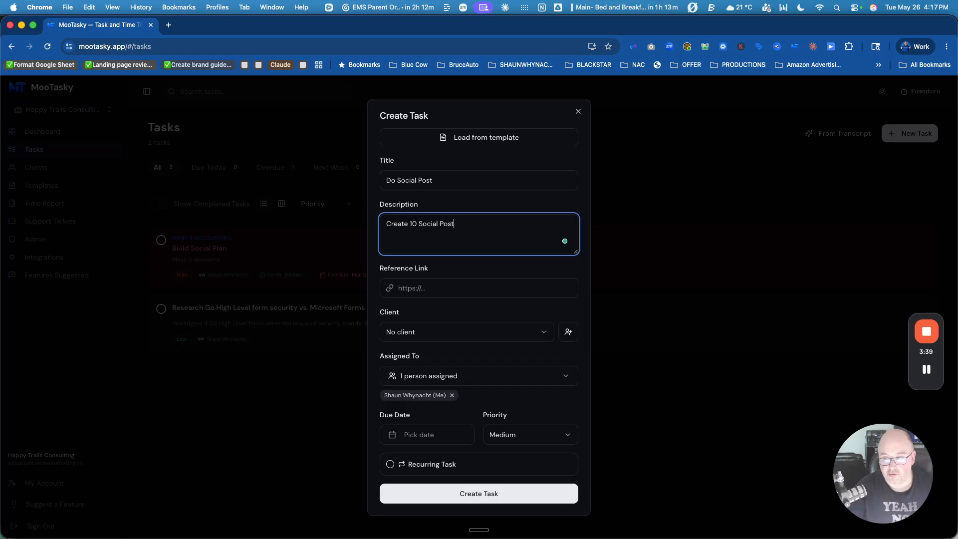
Step: Set the task's client to Jeff's Landscaping, leaving the reference link empty
{"action": "left_click", "coordinate": [446, 285]}
{"action": "left_click", "coordinate": [453, 270]}
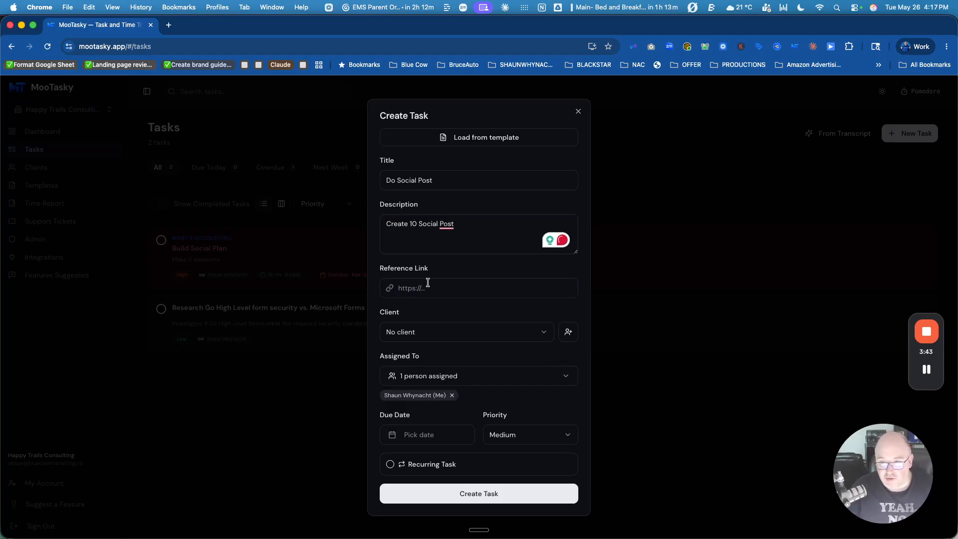
{"action": "left_click", "coordinate": [422, 336]}
{"action": "left_click", "coordinate": [454, 370]}
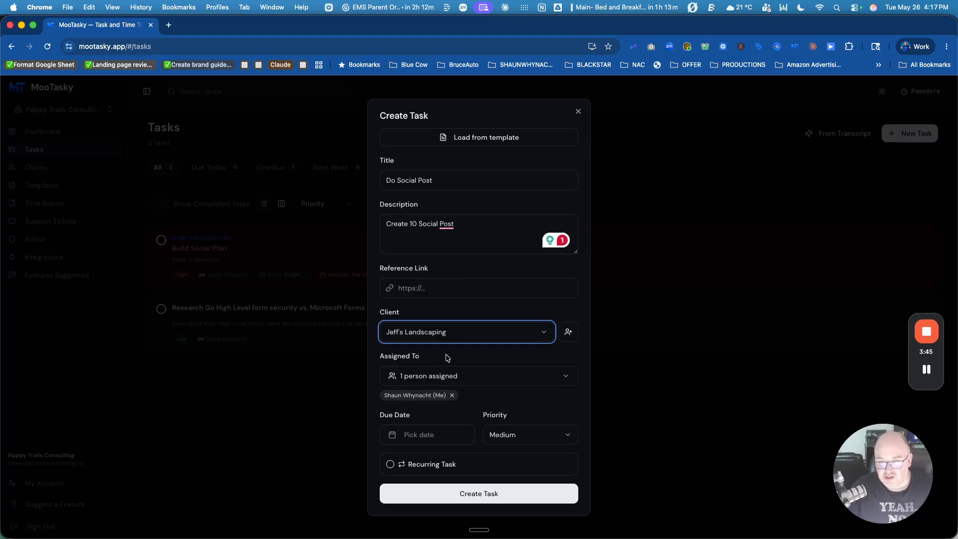
Step: Remove your own account from the task's assignees and assign it again
{"action": "left_click", "coordinate": [429, 379]}
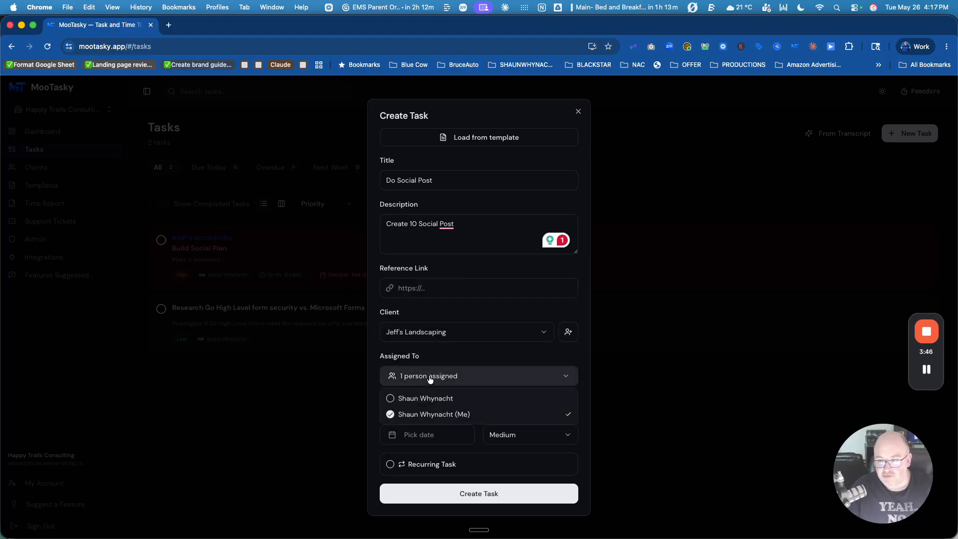
{"action": "left_click", "coordinate": [418, 415]}
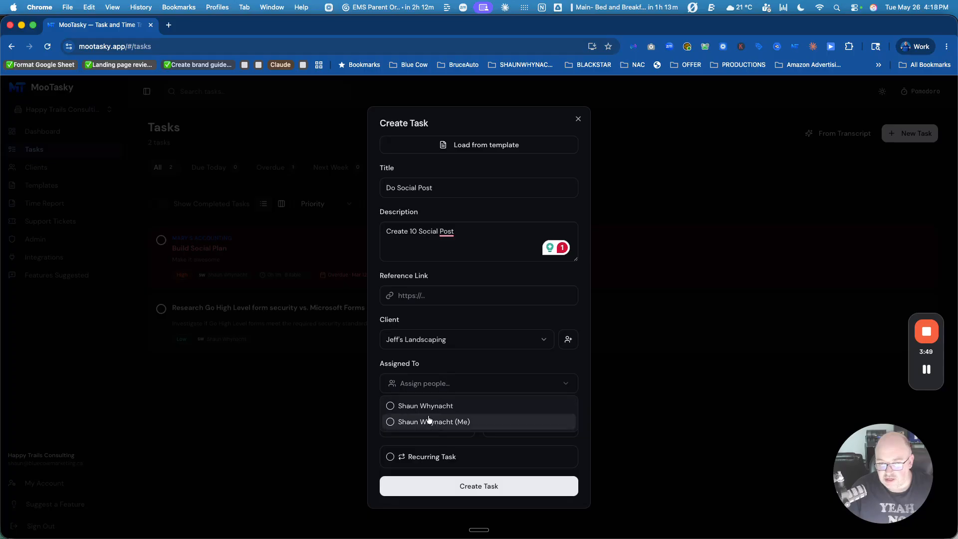
{"action": "left_click", "coordinate": [430, 422]}
{"action": "left_click", "coordinate": [445, 358]}
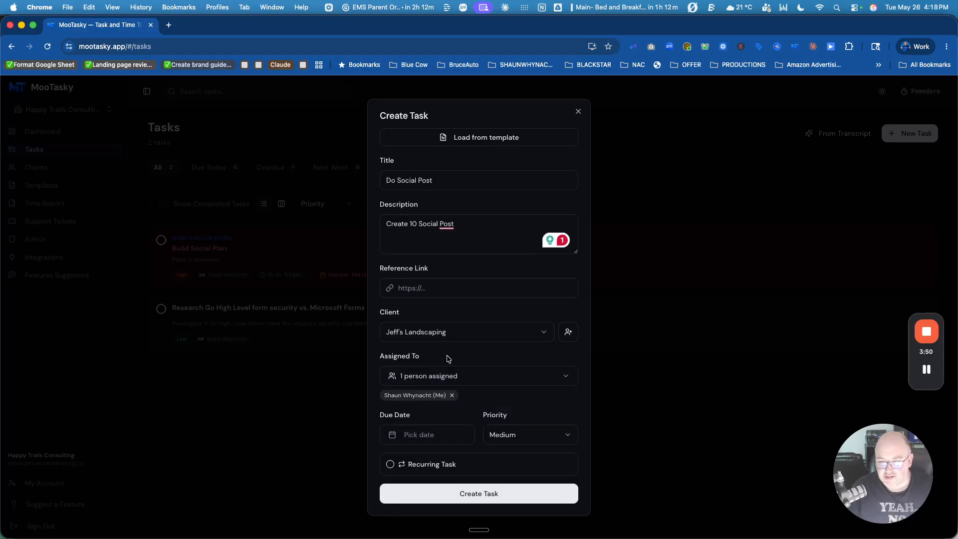
Step: Set the task's due date to May 29, 2026 and its priority to High
{"action": "left_click", "coordinate": [425, 434]}
{"action": "left_click", "coordinate": [487, 385]}
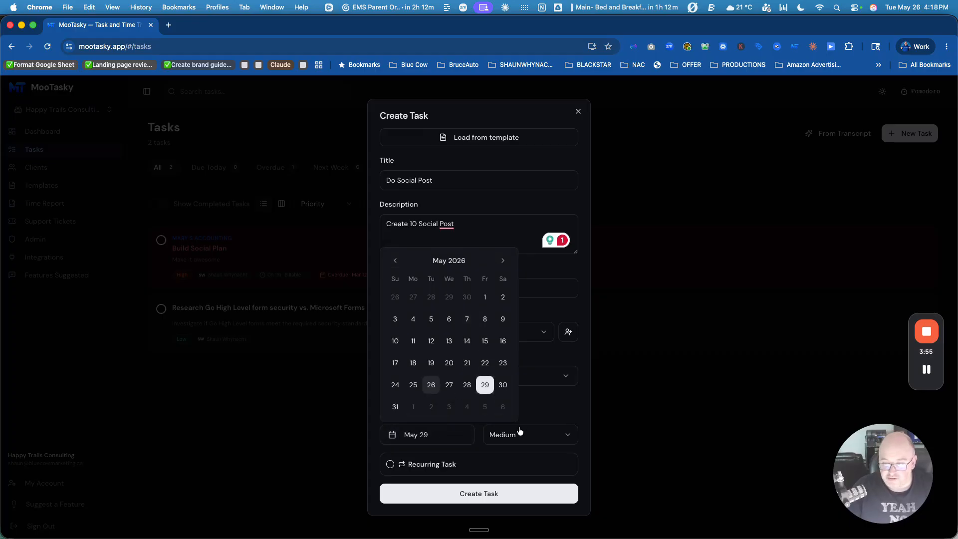
{"action": "left_click", "coordinate": [529, 435]}
{"action": "left_click", "coordinate": [524, 487]}
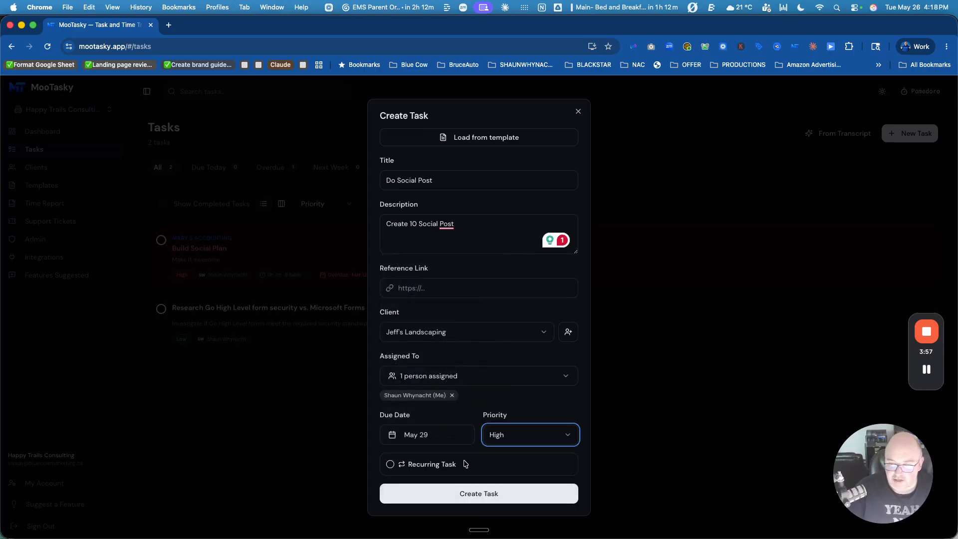
Step: Turn the task's recurring option on and off again, and create the task without recurrence
{"action": "left_click", "coordinate": [415, 463]}
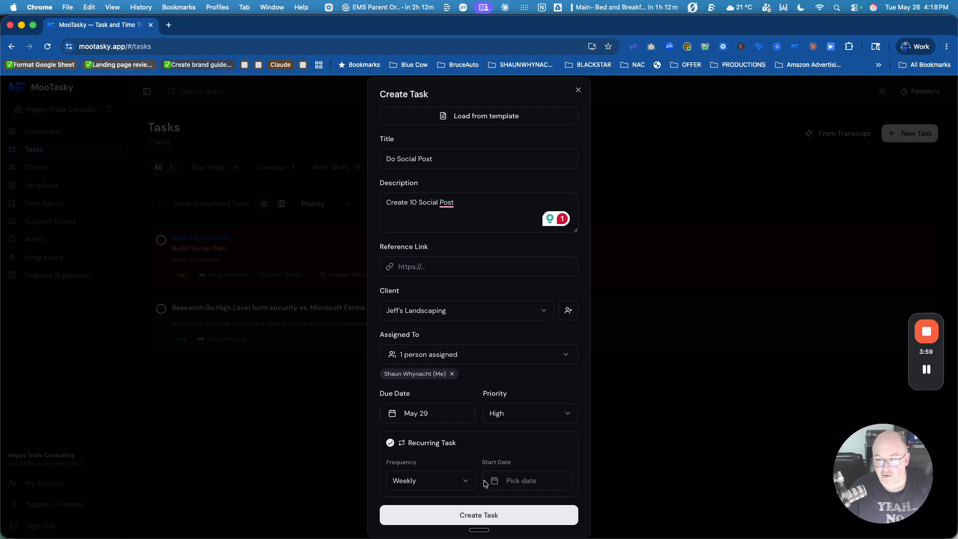
{"action": "left_click", "coordinate": [392, 443]}
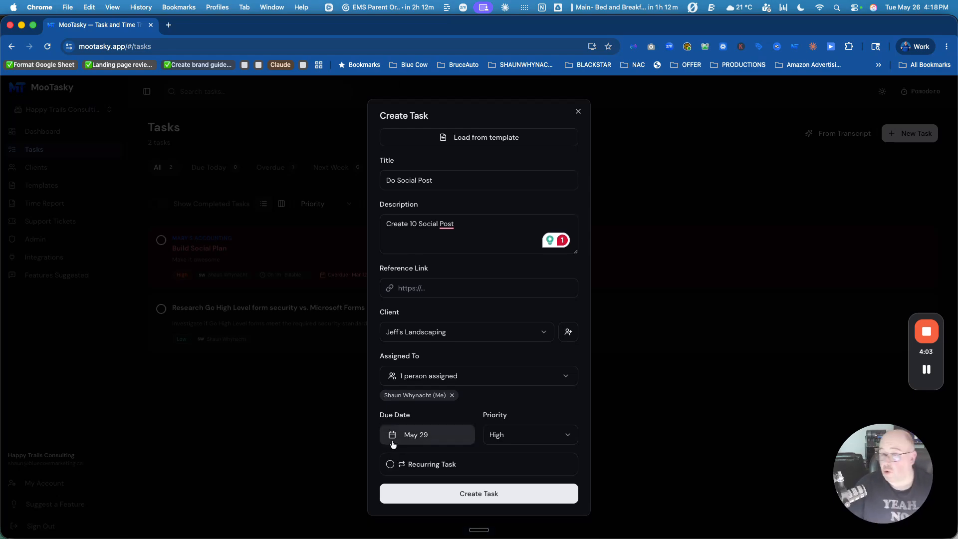
{"action": "left_click", "coordinate": [489, 497]}
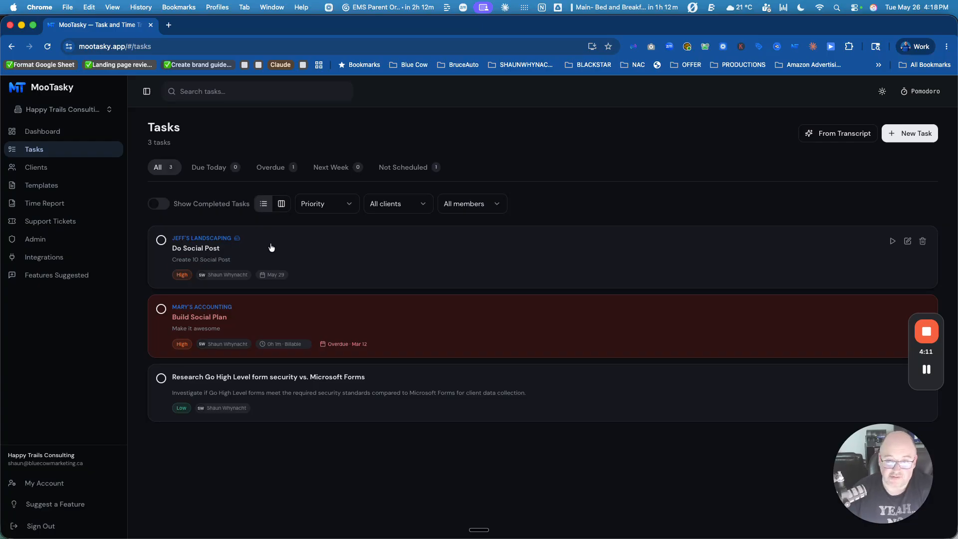
Step: Filter the task list to show only tasks for the client Jeff's Landscaping
{"action": "left_click", "coordinate": [396, 204]}
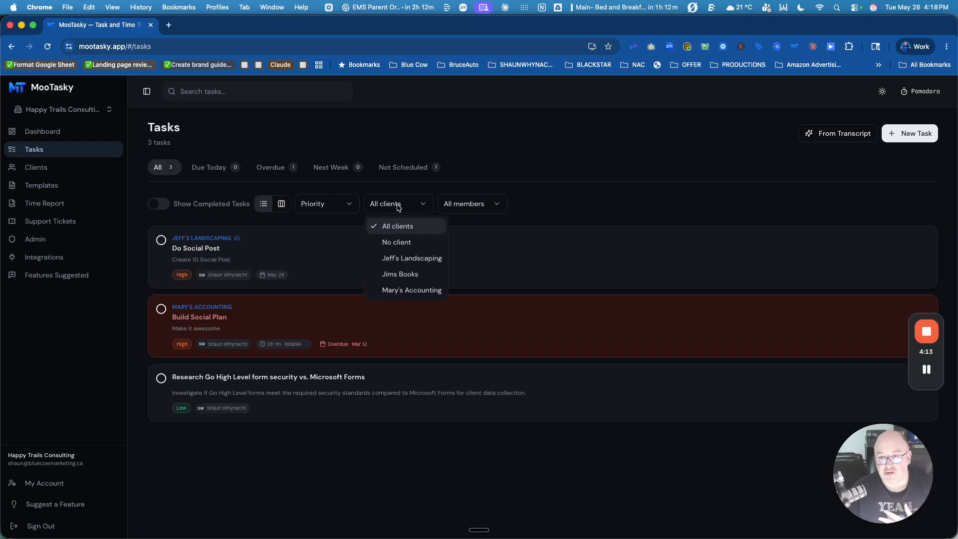
{"action": "left_click", "coordinate": [403, 259]}
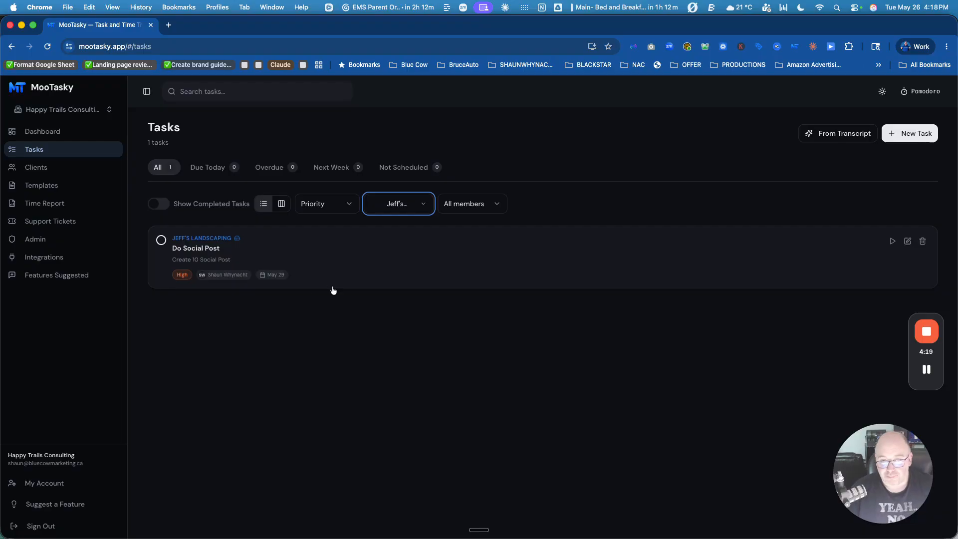
{"action": "left_click", "coordinate": [539, 128]}
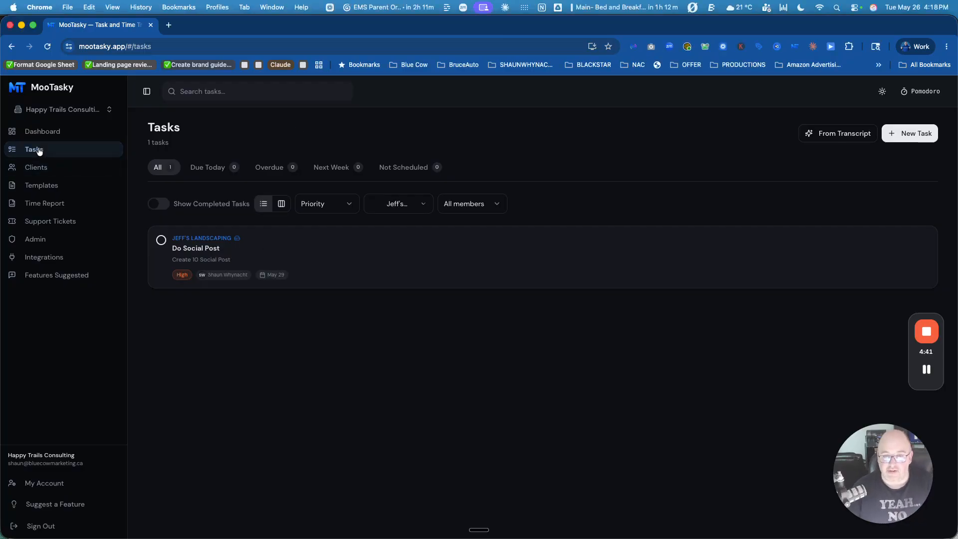
Step: From the dashboard, paste the copied meeting transcript into the transcript task extractor and extract its tasks
{"action": "left_click", "coordinate": [52, 132]}
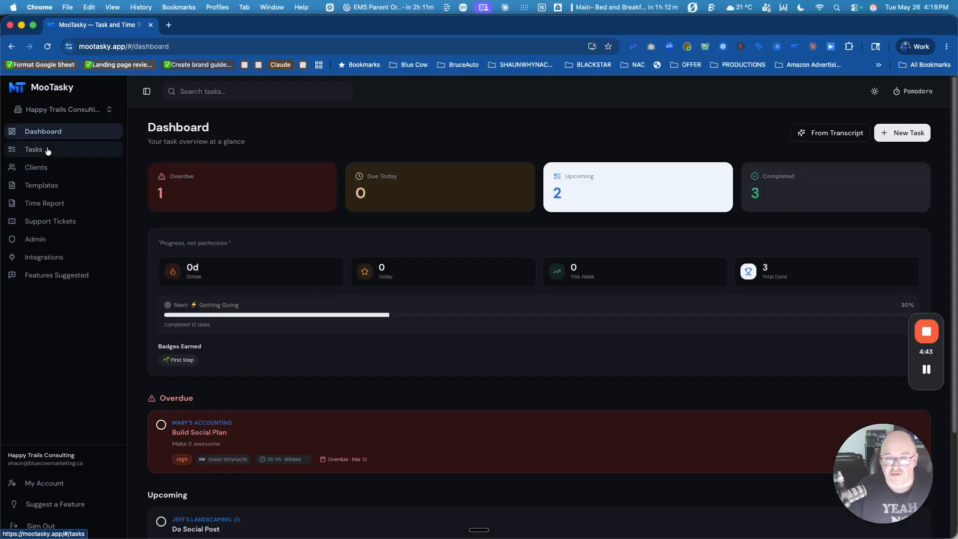
{"action": "right_click", "coordinate": [839, 130]}
{"action": "key", "text": "Escape"}
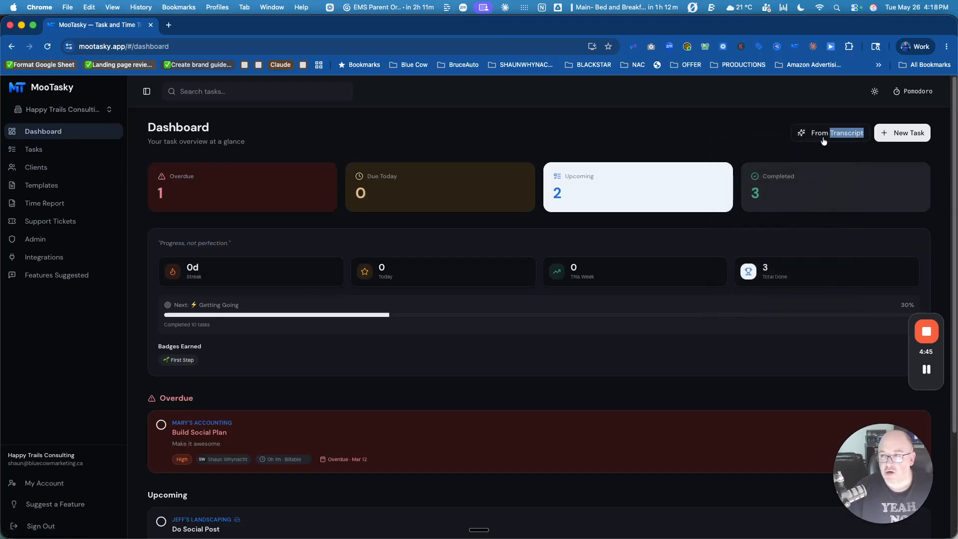
{"action": "left_click", "coordinate": [832, 134]}
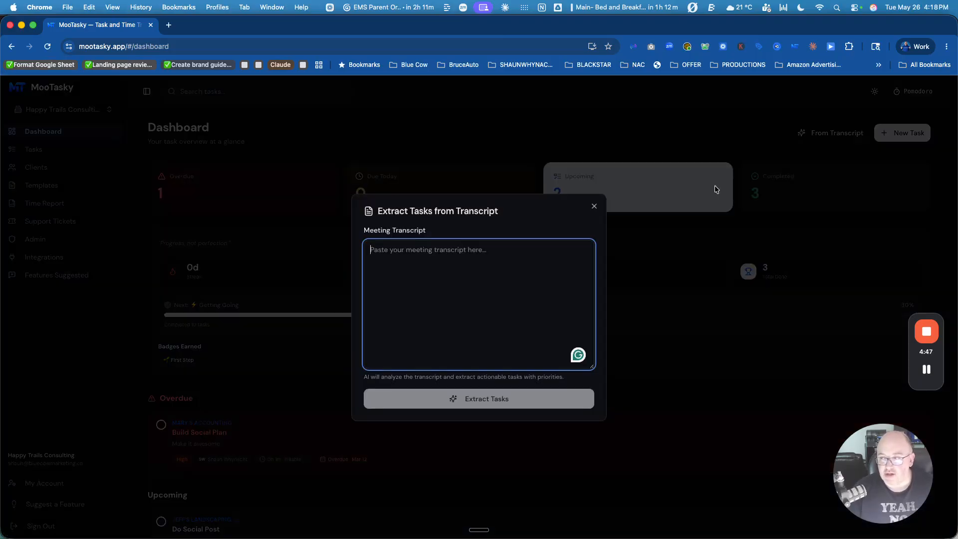
{"action": "key", "text": "super+v"}
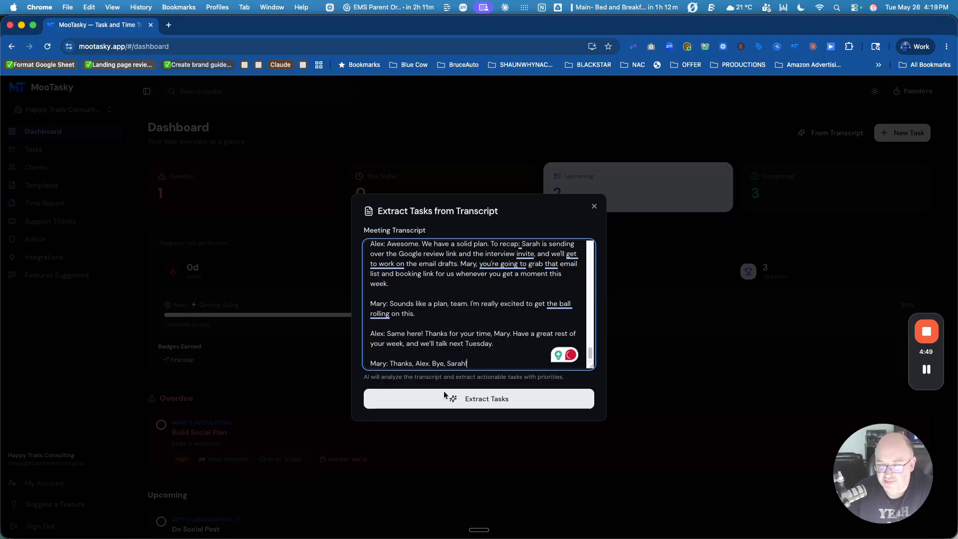
{"action": "left_click", "coordinate": [469, 404]}
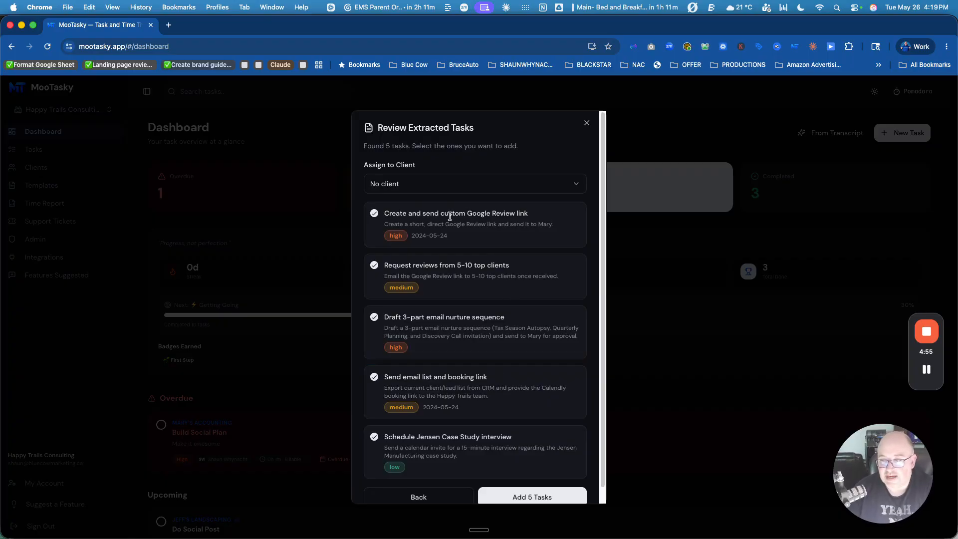
Step: Review the extracted tasks and assign them to the client Mary's Accounting
{"action": "scroll", "coordinate": [449, 277], "scroll_direction": "down", "scroll_amount": 1}
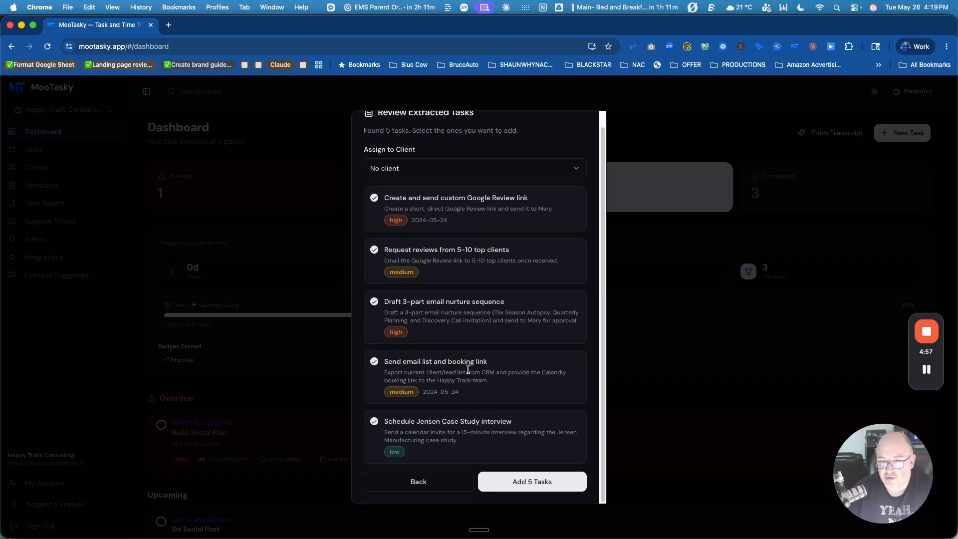
{"action": "scroll", "coordinate": [448, 428], "scroll_direction": "up", "scroll_amount": 1}
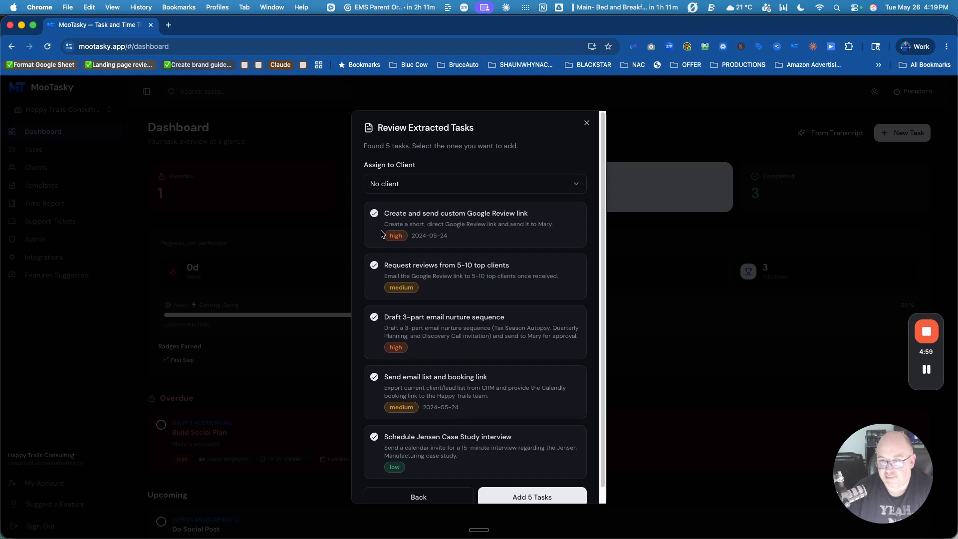
{"action": "left_click", "coordinate": [392, 184]}
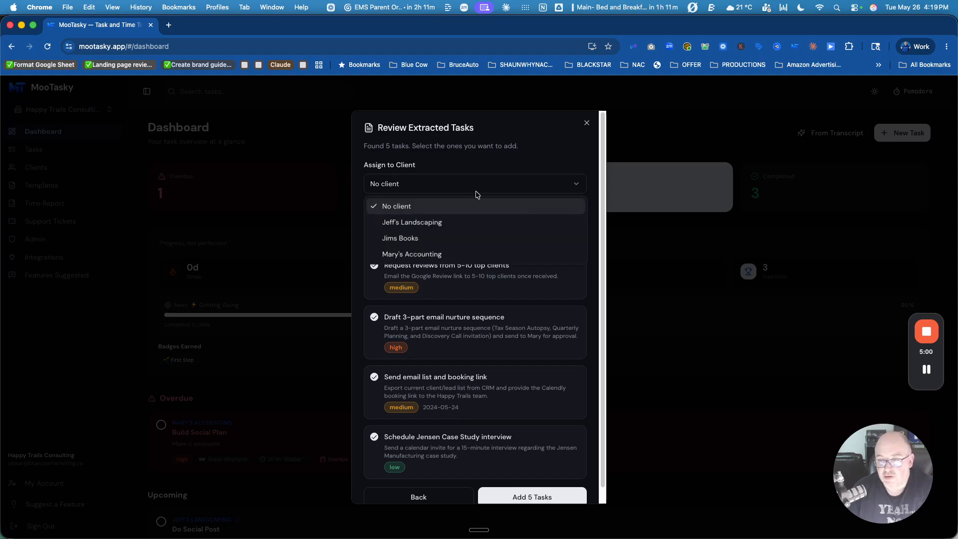
{"action": "left_click", "coordinate": [399, 254]}
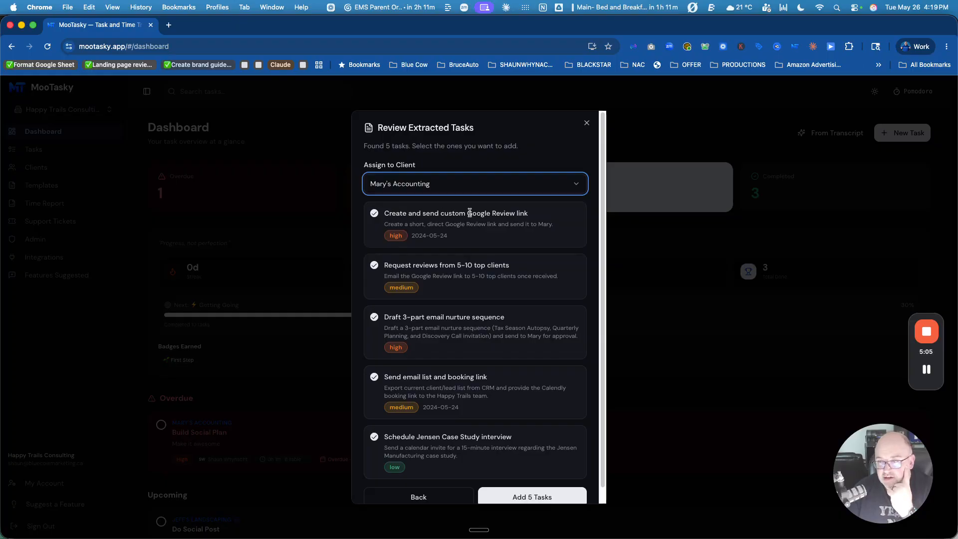
Step: Exclude "Create and send custom Google Review link" and "Send email list and booking link", and add the three remaining extracted tasks
{"action": "left_click", "coordinate": [374, 214]}
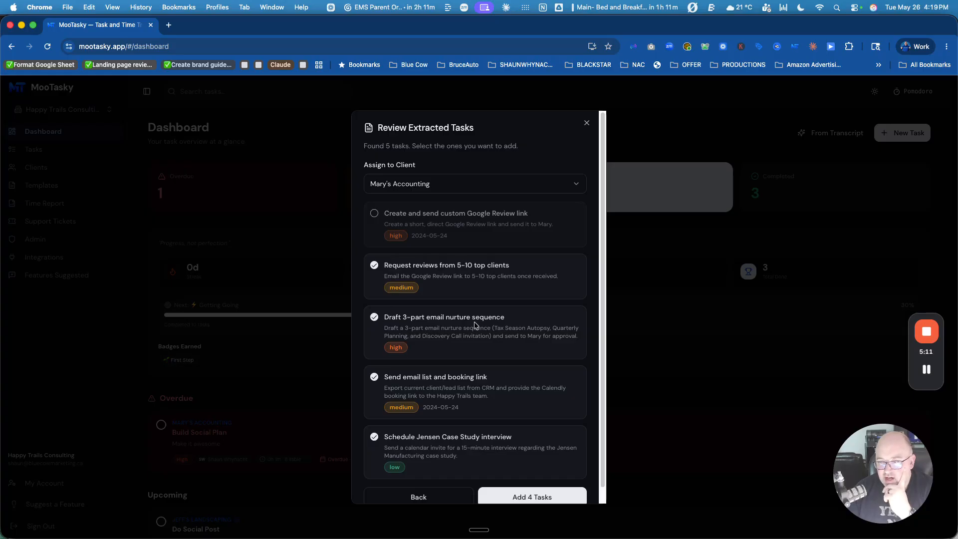
{"action": "left_click", "coordinate": [375, 378]}
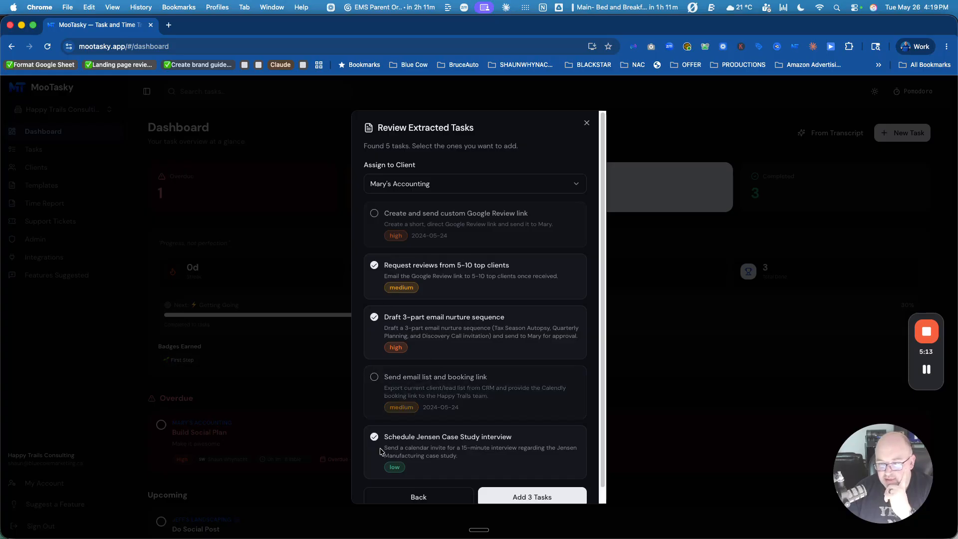
{"action": "scroll", "coordinate": [449, 439], "scroll_direction": "down", "scroll_amount": 1}
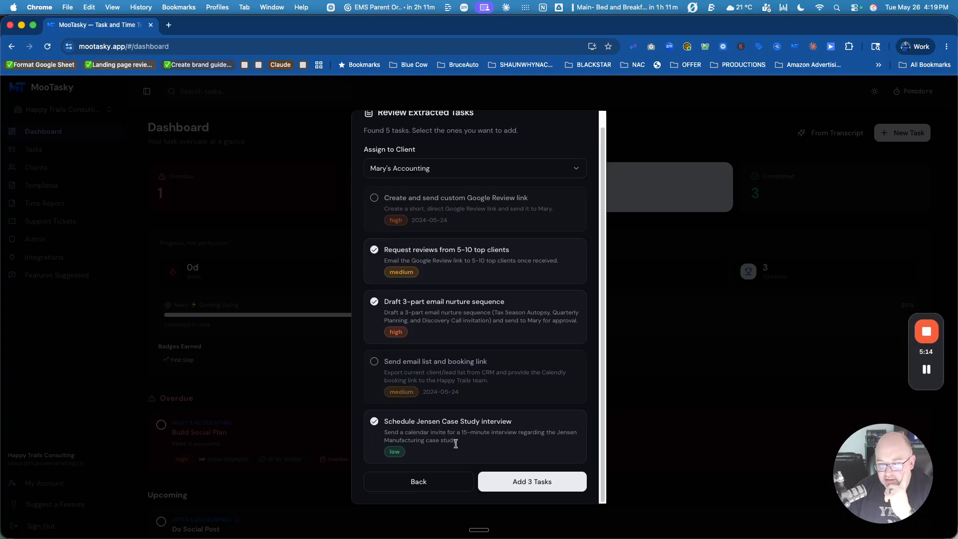
{"action": "left_click", "coordinate": [521, 483]}
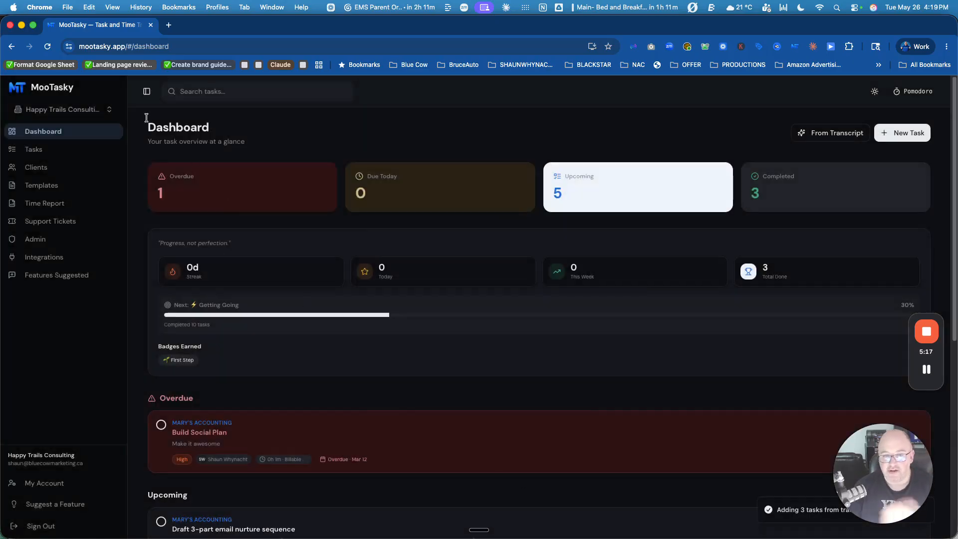
Step: Filter the full task list to show only tasks for the client Mary's Accounting
{"action": "left_click", "coordinate": [38, 155]}
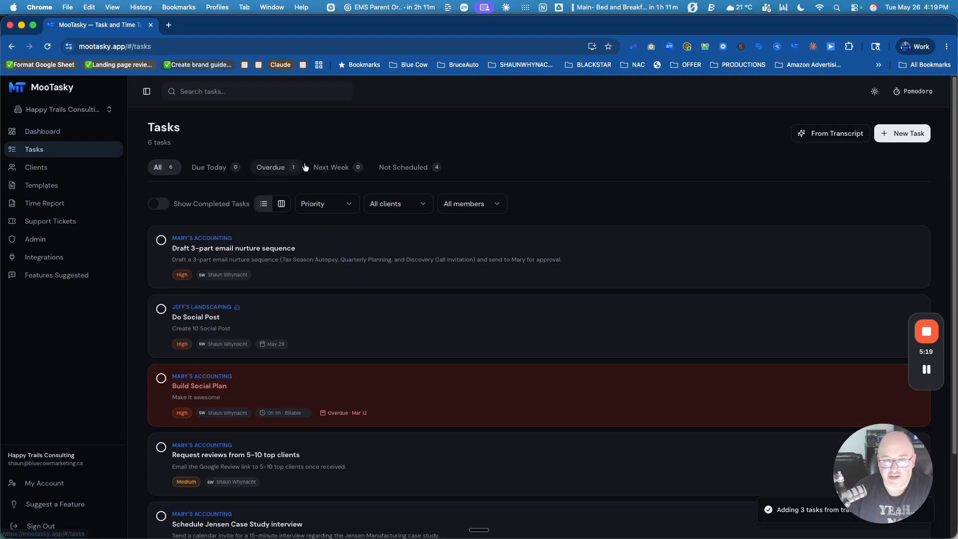
{"action": "left_click", "coordinate": [399, 204]}
{"action": "left_click", "coordinate": [394, 289]}
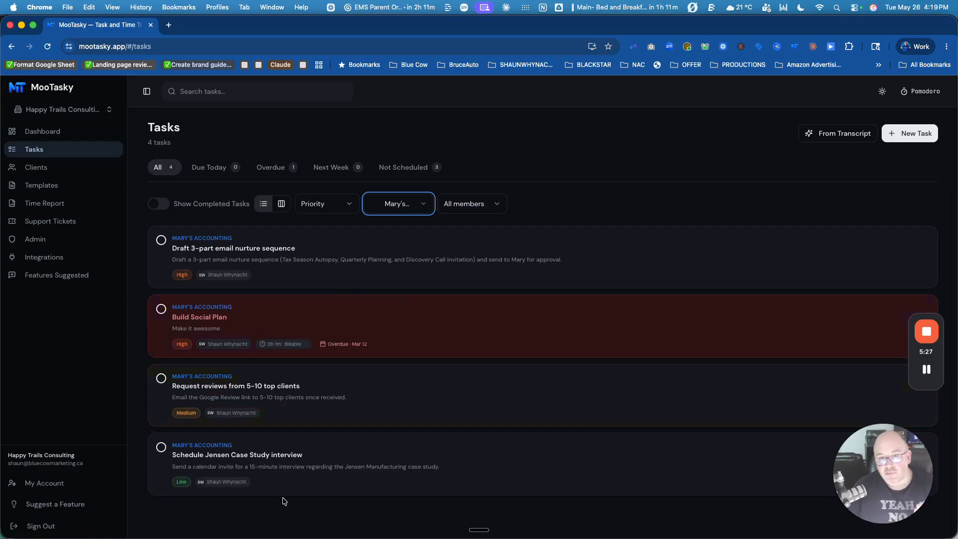
Step: Open the "Draft 3-part email nurture sequence" task and add the subtask "Draft the first email"
{"action": "left_click", "coordinate": [341, 242]}
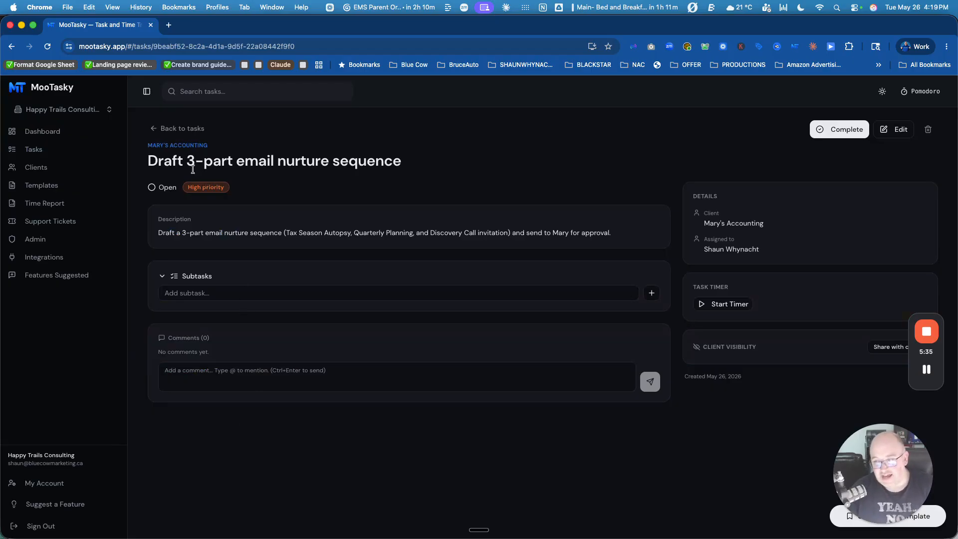
{"action": "left_click", "coordinate": [179, 294]}
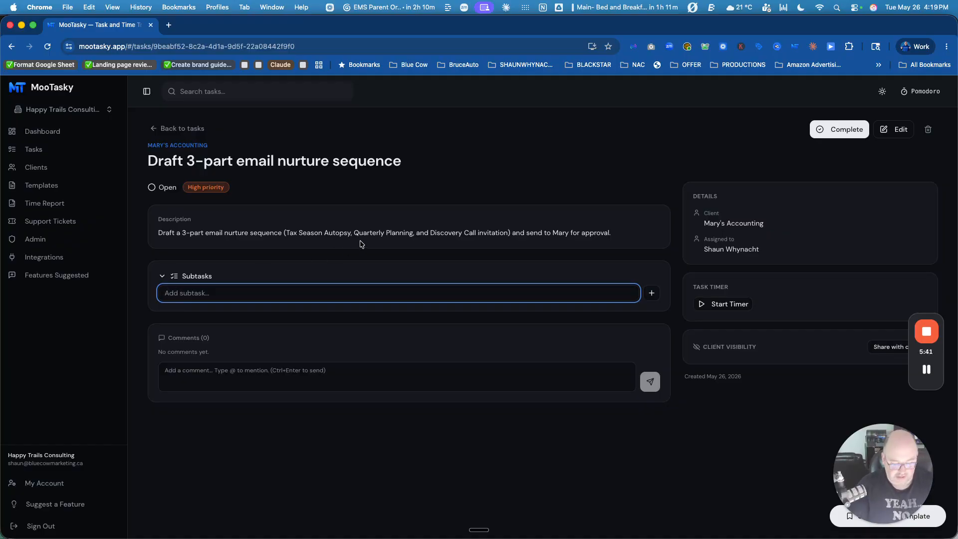
{"action": "type", "text": "Draft"}
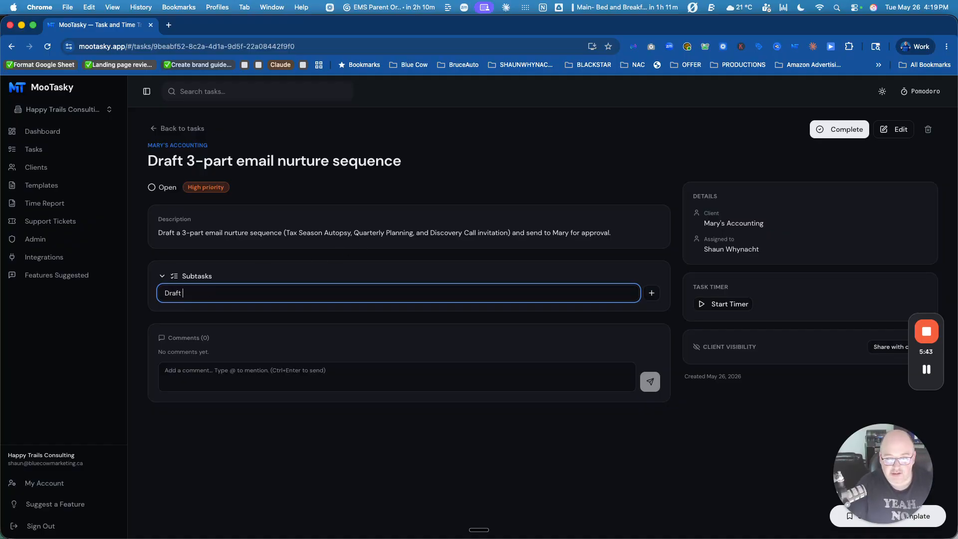
{"action": "type", "text": " the first email"}
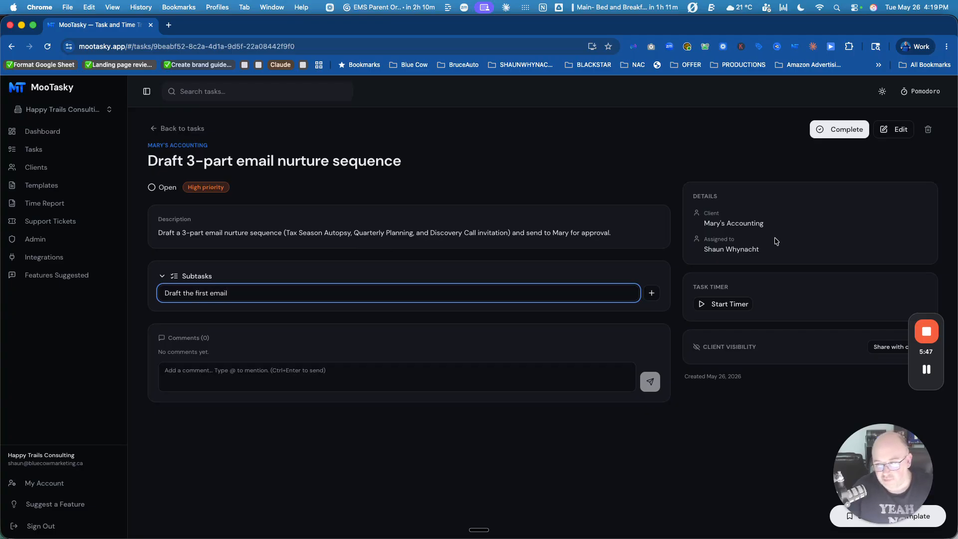
{"action": "left_click", "coordinate": [651, 293]}
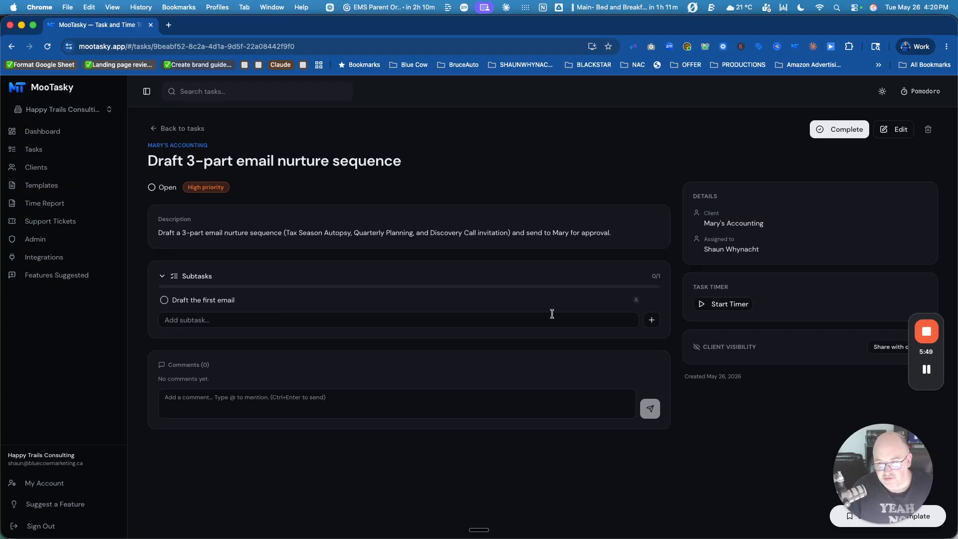
Step: Look at the subtask's assignee choices without assigning anyone, and at the task's comment field
{"action": "left_click", "coordinate": [637, 301]}
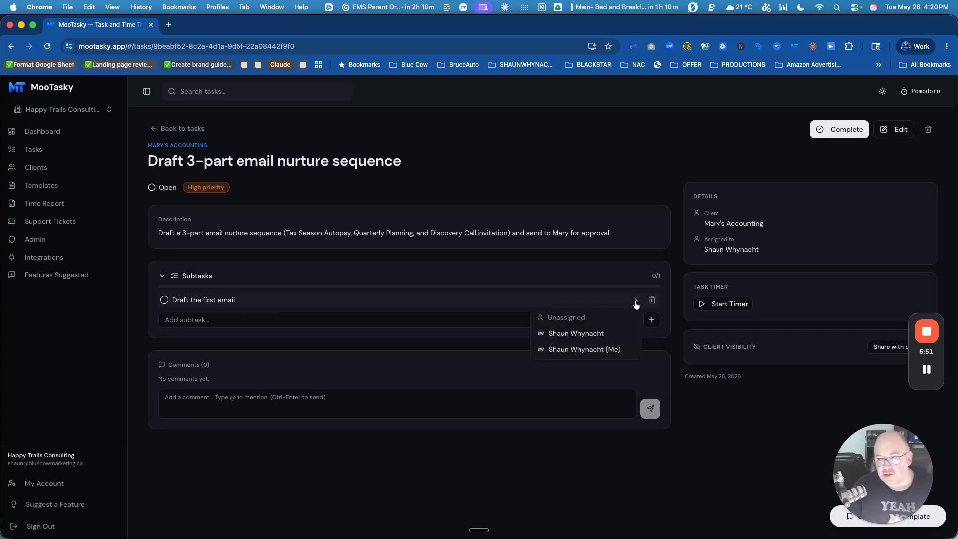
{"action": "left_click", "coordinate": [334, 264]}
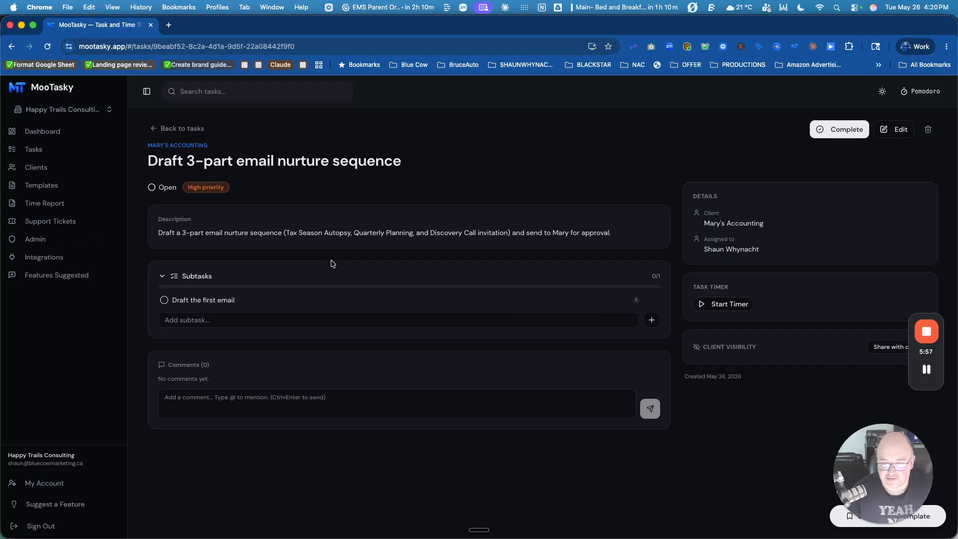
{"action": "left_click", "coordinate": [179, 401]}
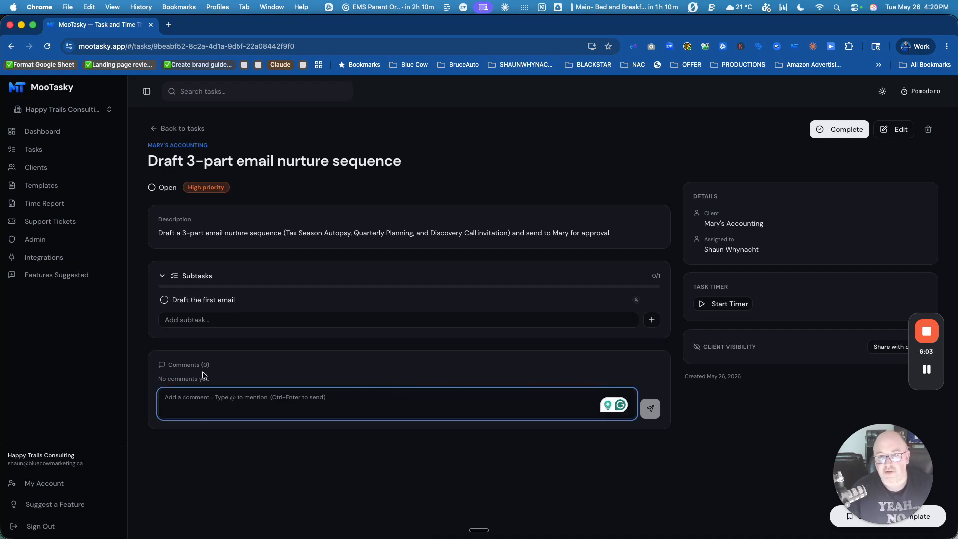
Step: Start and stop the task's timer, and log 10 minutes as billable time
{"action": "left_click", "coordinate": [707, 304]}
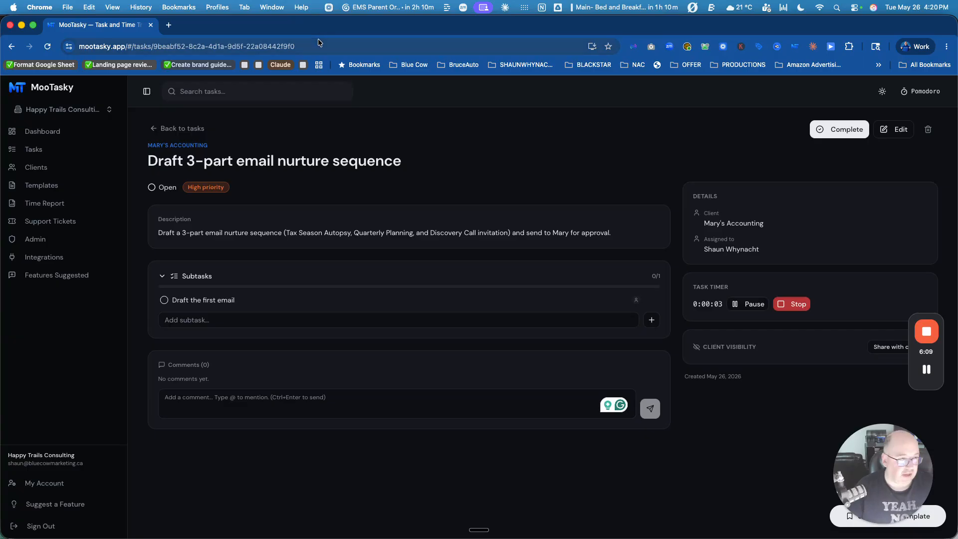
{"action": "left_click", "coordinate": [799, 306]}
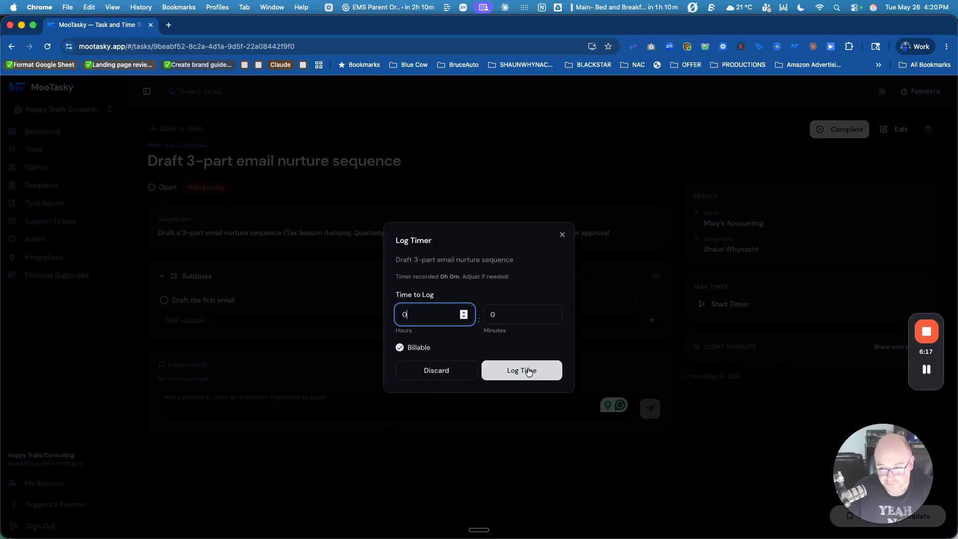
{"action": "left_click", "coordinate": [495, 315]}
{"action": "type", "text": "1"}
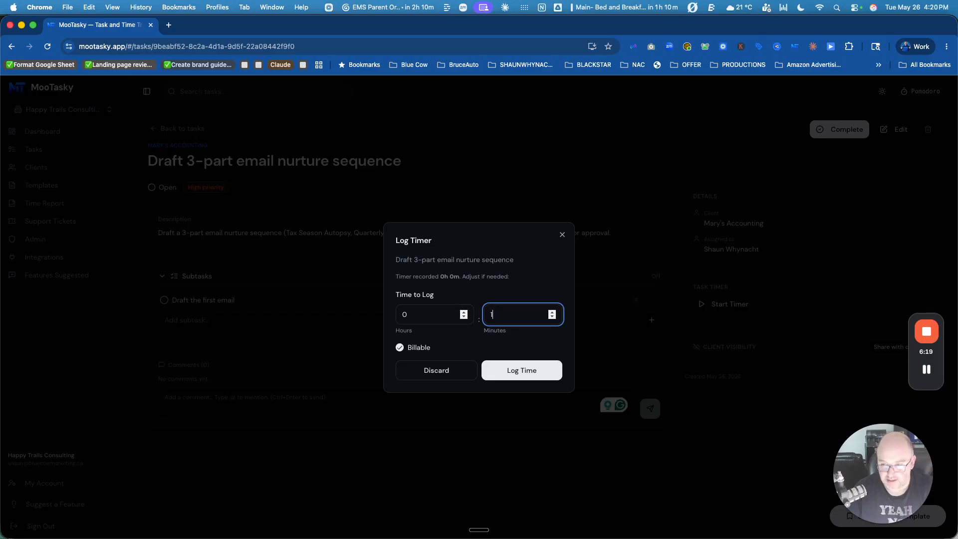
{"action": "left_click", "coordinate": [520, 370]}
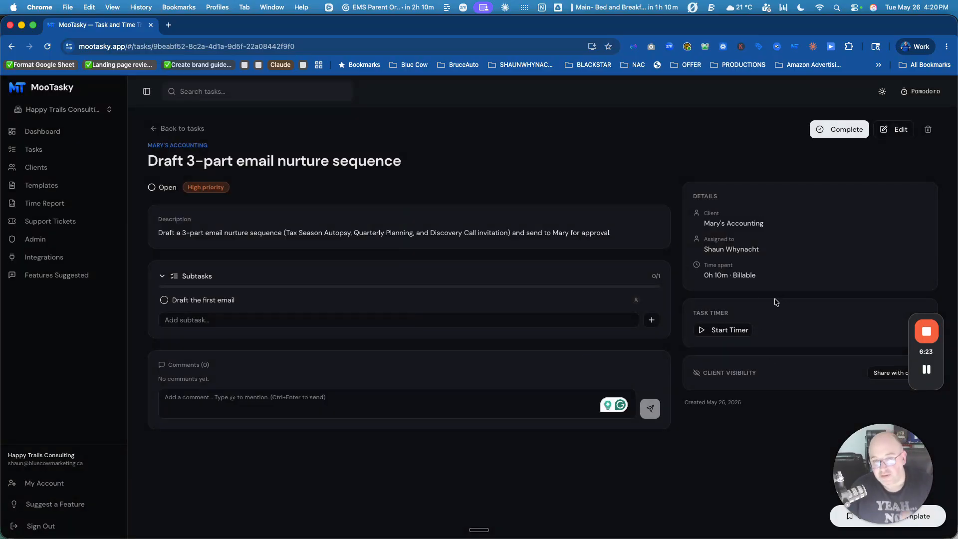
Step: Return to the task list and complete "Draft 3-part email nurture sequence" with 1 hour 10 minutes of billable time
{"action": "left_click", "coordinate": [155, 129]}
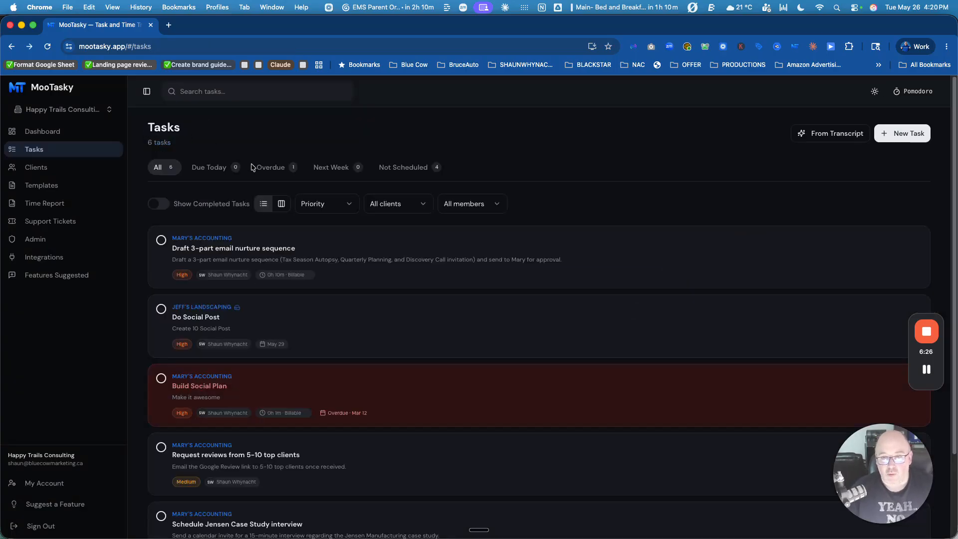
{"action": "left_click", "coordinate": [161, 241]}
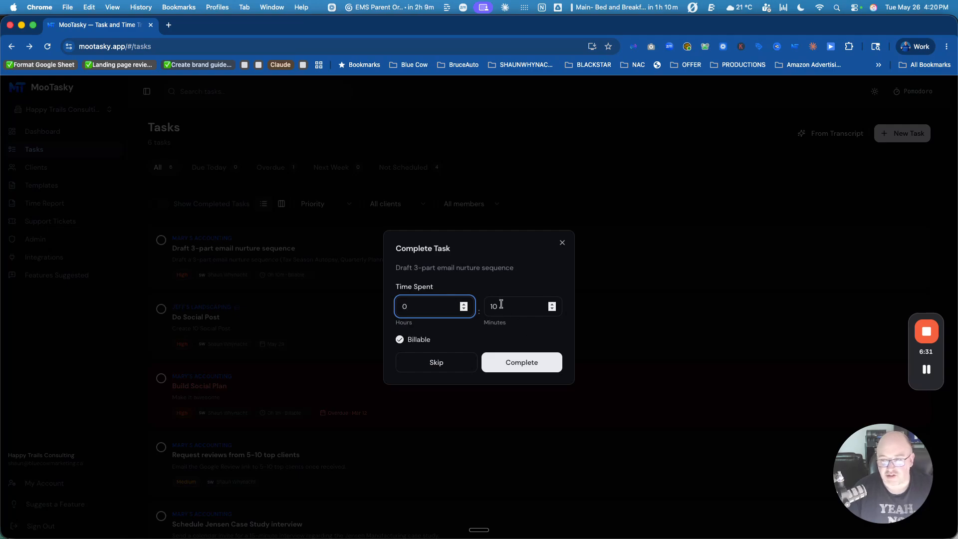
{"action": "double_click", "coordinate": [404, 306]}
{"action": "type", "text": "1"}
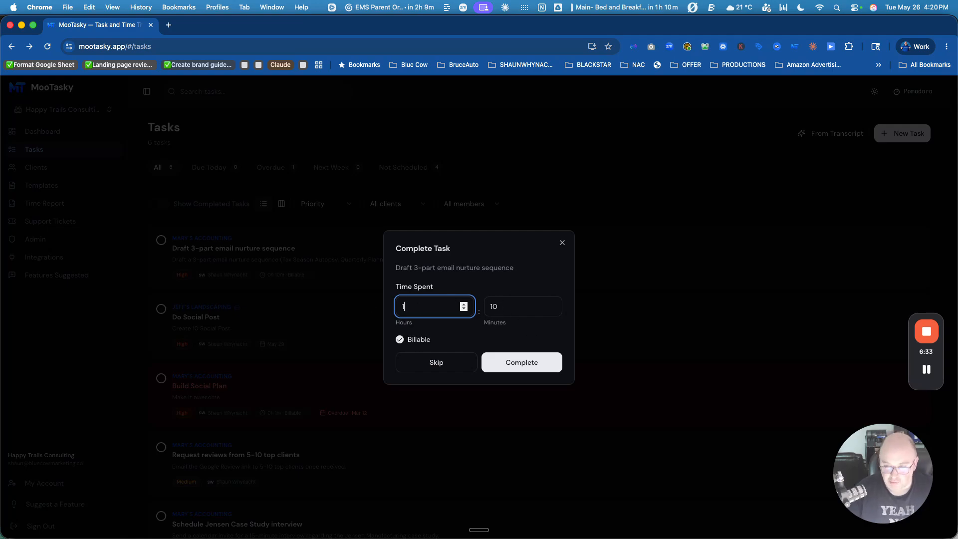
{"action": "left_click", "coordinate": [522, 362]}
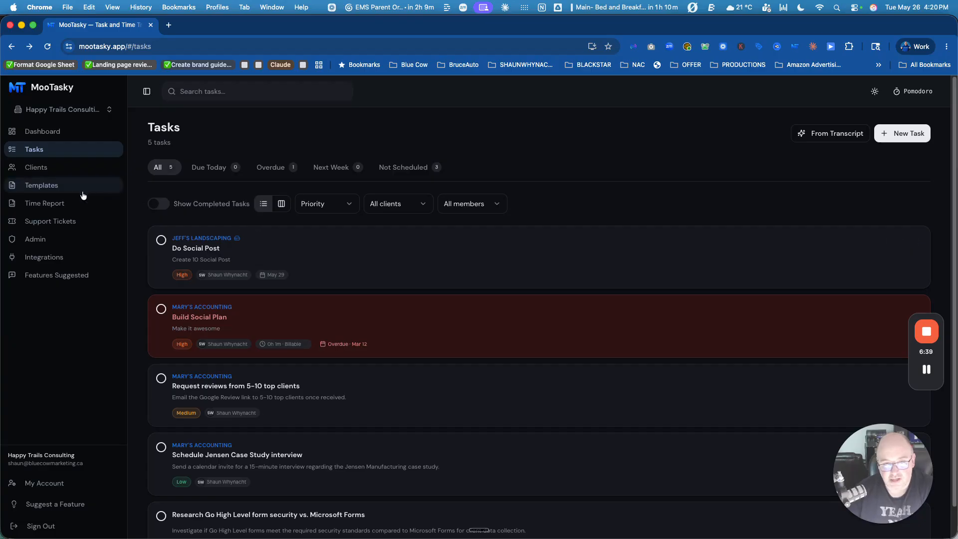
Step: Review the May 2026 time report for all clients, generate the downloadable report for Mary's Accounting, and return to the time report page
{"action": "left_click", "coordinate": [35, 206]}
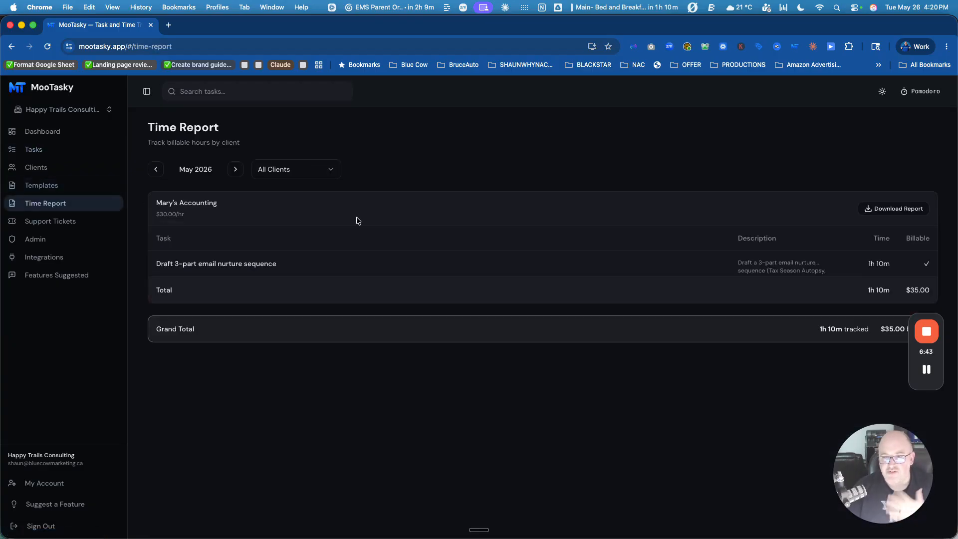
{"action": "left_click", "coordinate": [299, 170]}
{"action": "left_click", "coordinate": [280, 193]}
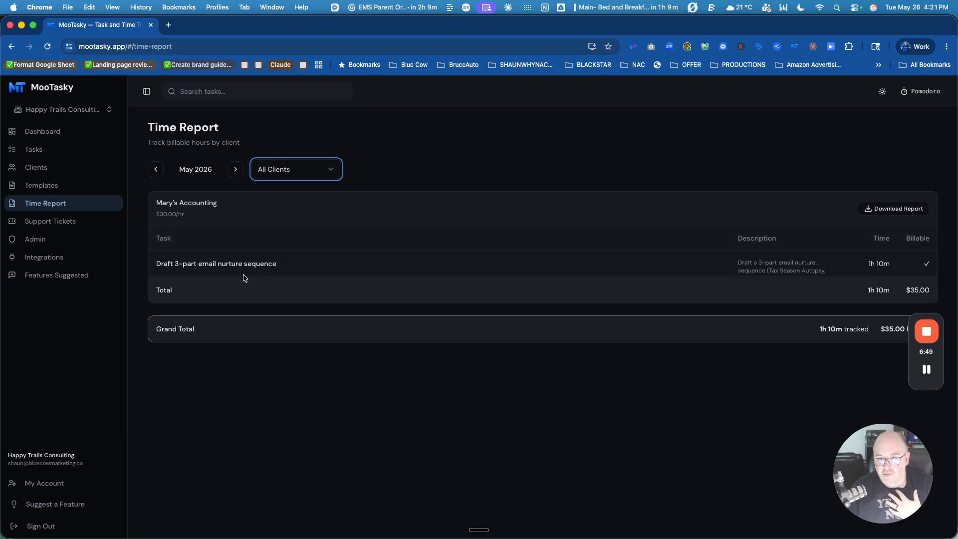
{"action": "left_click_drag", "start_coordinate": [867, 272], "coordinate": [906, 264]}
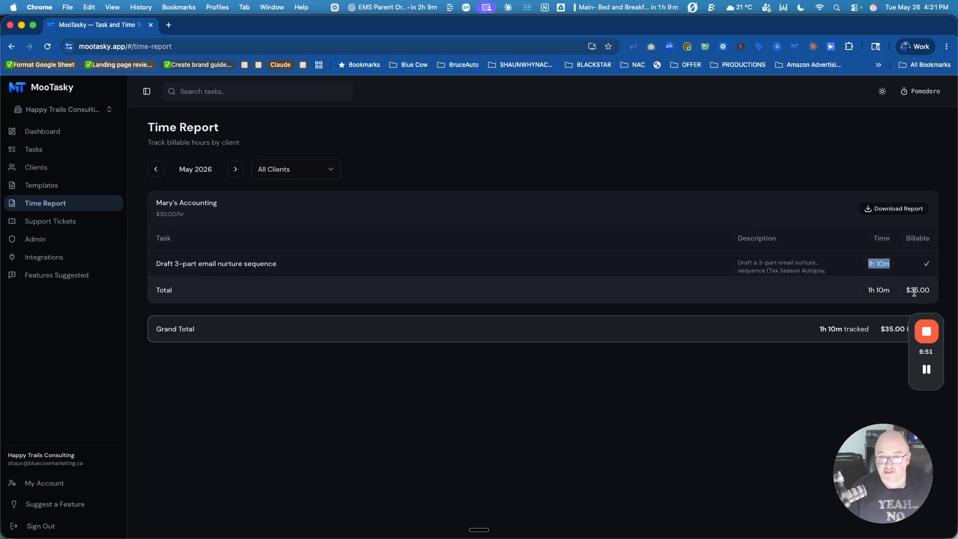
{"action": "left_click", "coordinate": [898, 209]}
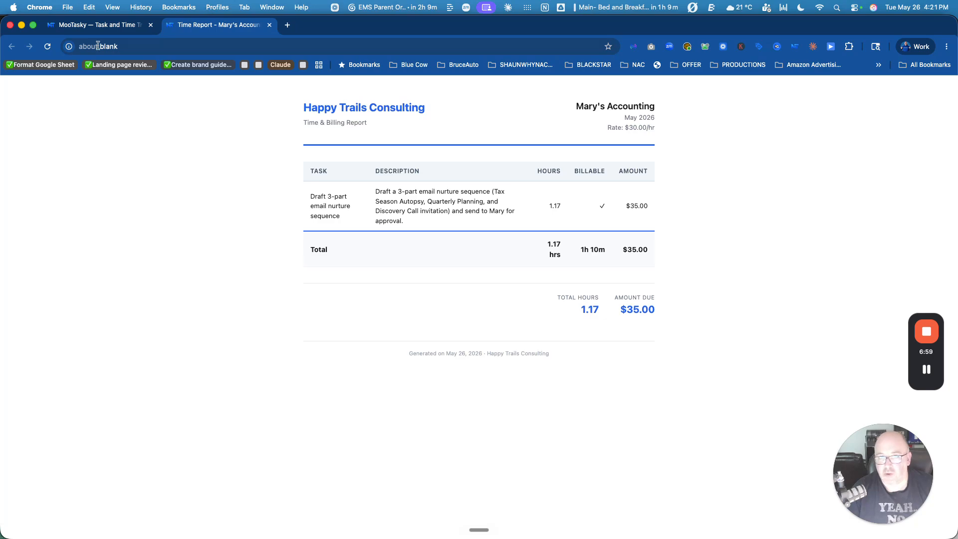
{"action": "left_click", "coordinate": [103, 25]}
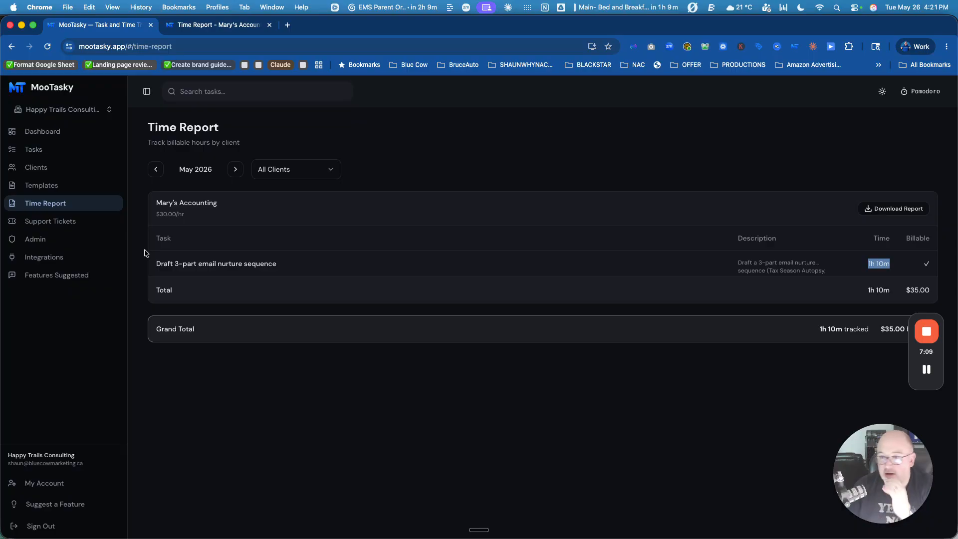
{"action": "mouse_move", "coordinate": [918, 375]}
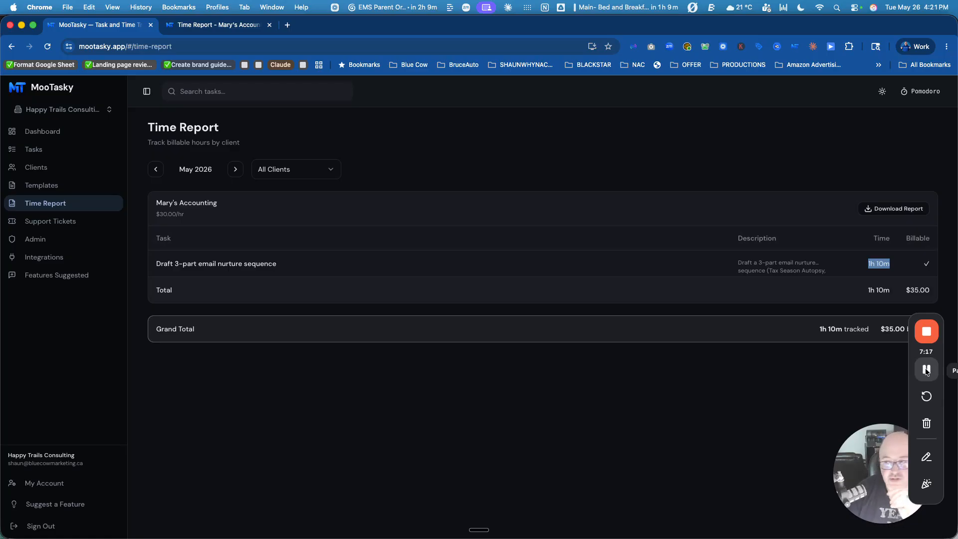
Step: Start a new template with "Social Media Audit" as template name and task title, and the description "We will audit your social media"
{"action": "left_click", "coordinate": [40, 185]}
{"action": "left_click", "coordinate": [544, 254]}
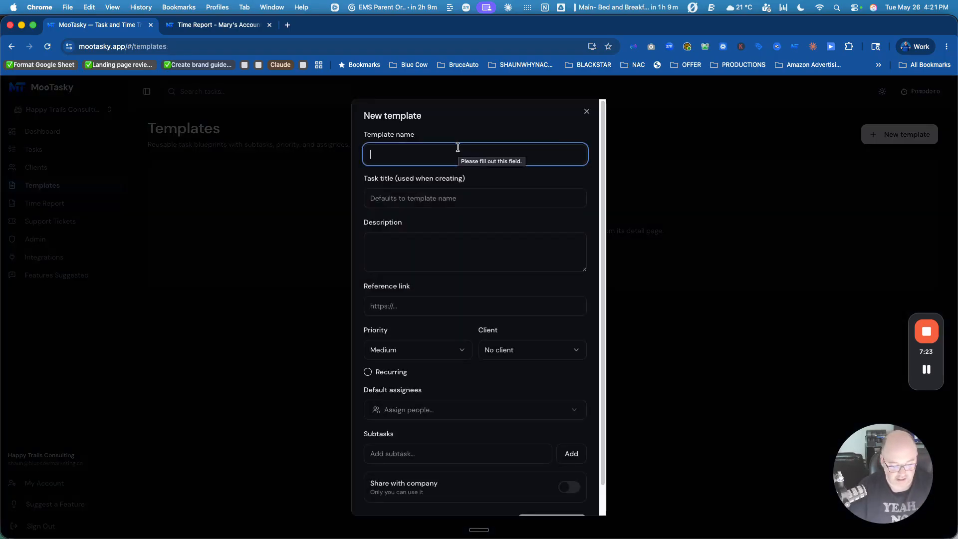
{"action": "type", "text": "Social Media Audit"}
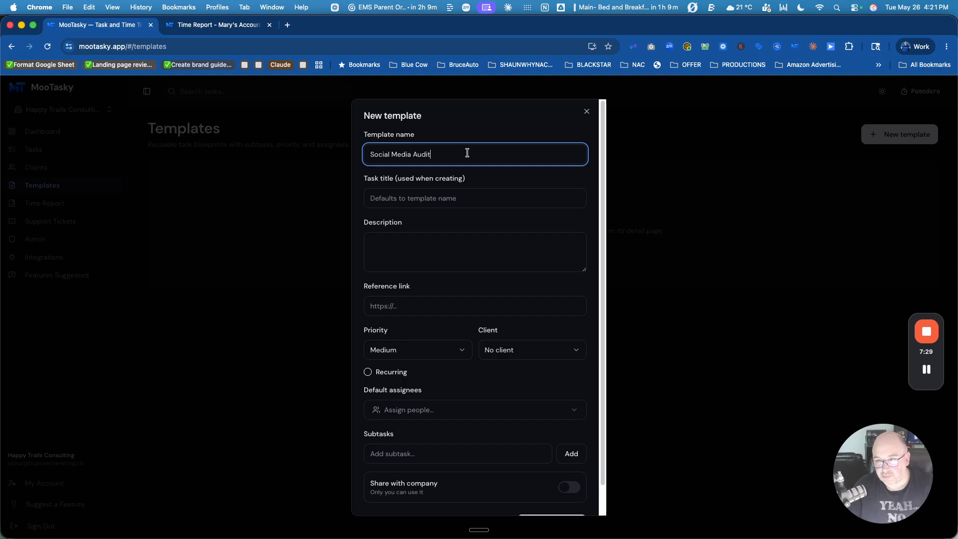
{"action": "triple_click", "coordinate": [465, 153]}
{"action": "key", "text": "super+c"}
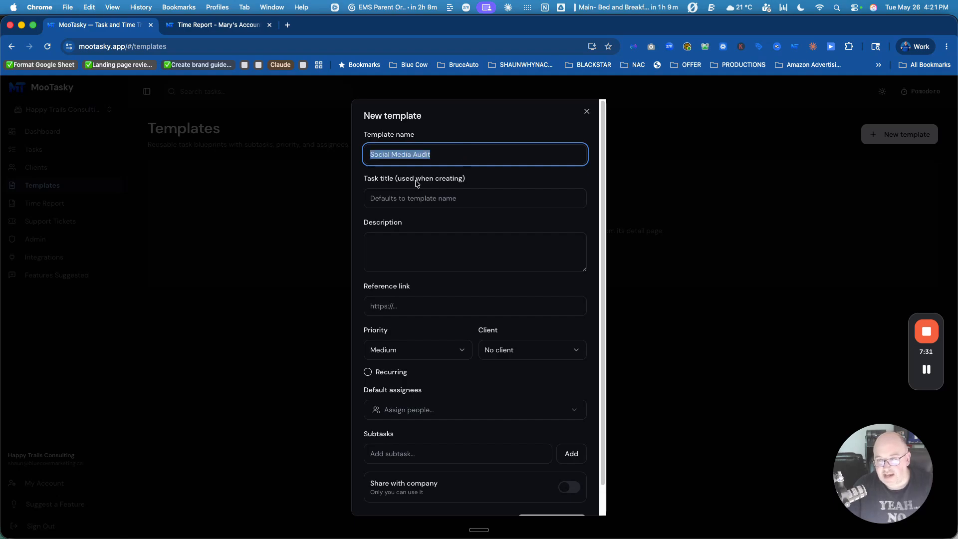
{"action": "left_click", "coordinate": [416, 198]}
{"action": "key", "text": "super+v"}
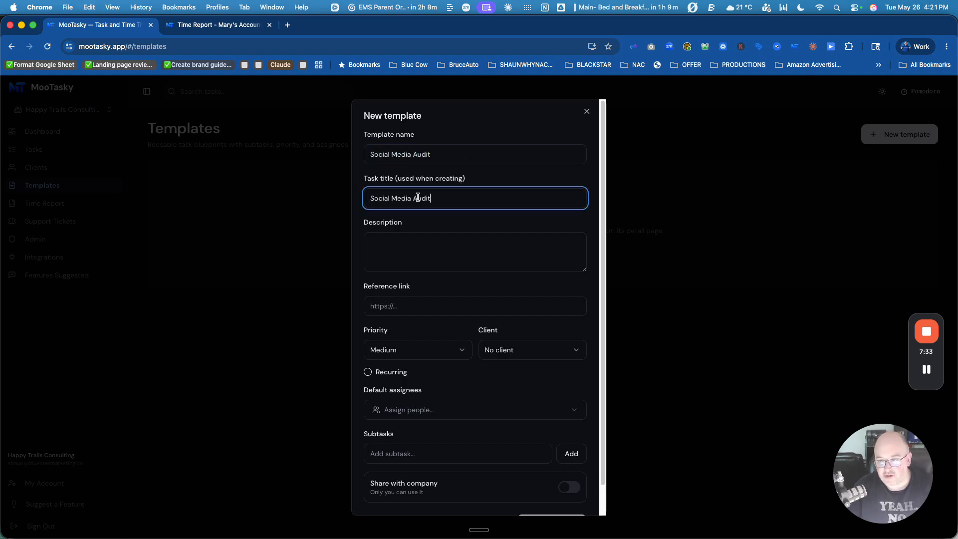
{"action": "left_click", "coordinate": [403, 240]}
{"action": "type", "text": "We wi"}
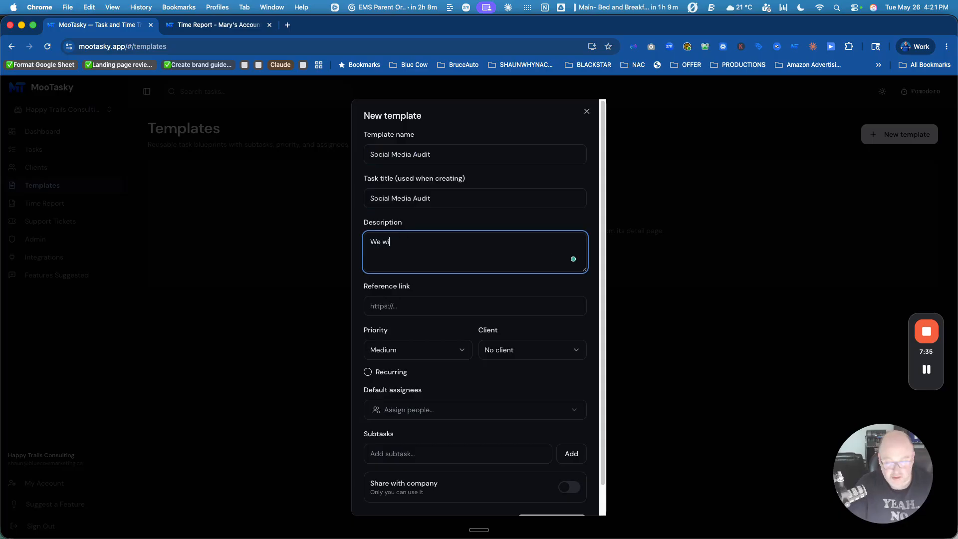
{"action": "type", "text": "ll audit your doocial media"}
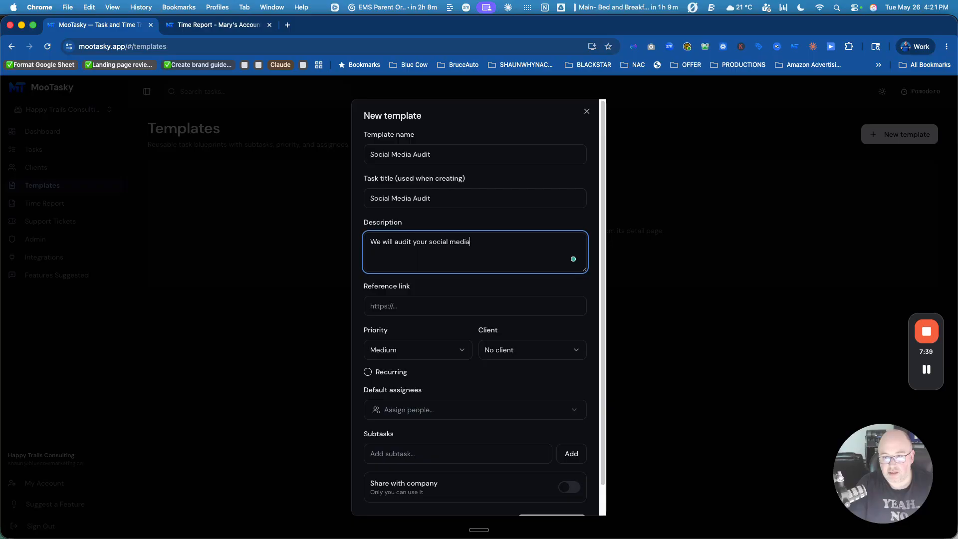
Step: Add the subtasks "Run AI Research on the business" and "Search through social media" to the new template
{"action": "scroll", "coordinate": [400, 360], "scroll_direction": "down", "scroll_amount": 1}
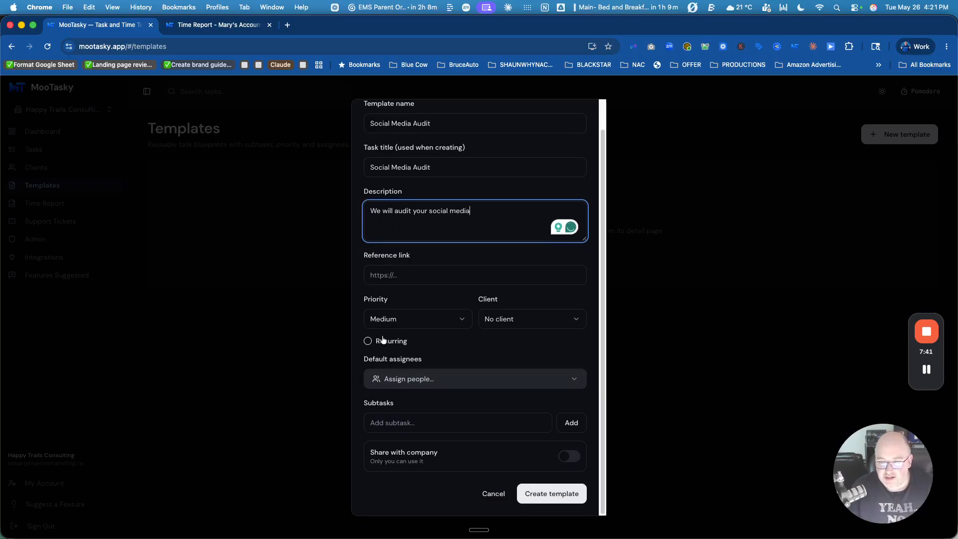
{"action": "left_click", "coordinate": [392, 424]}
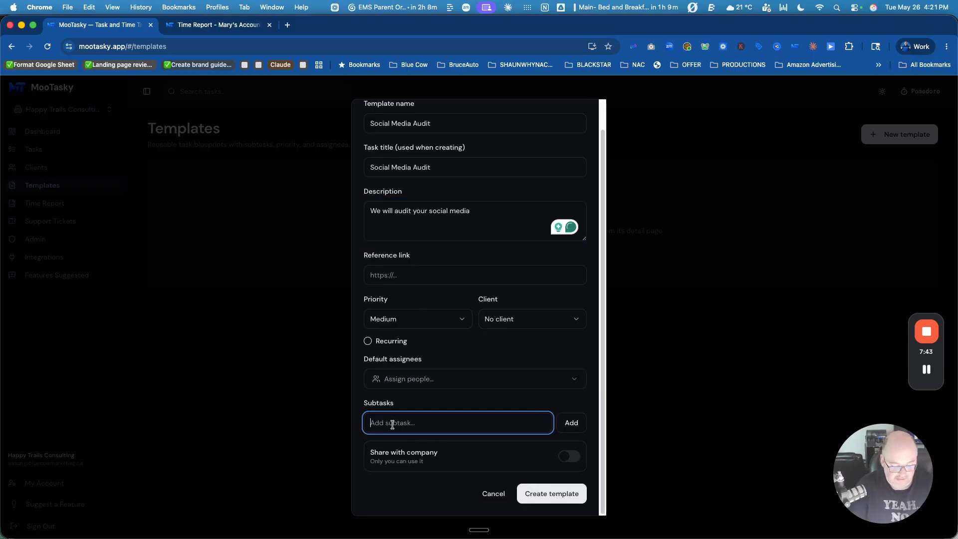
{"action": "type", "text": "Run"}
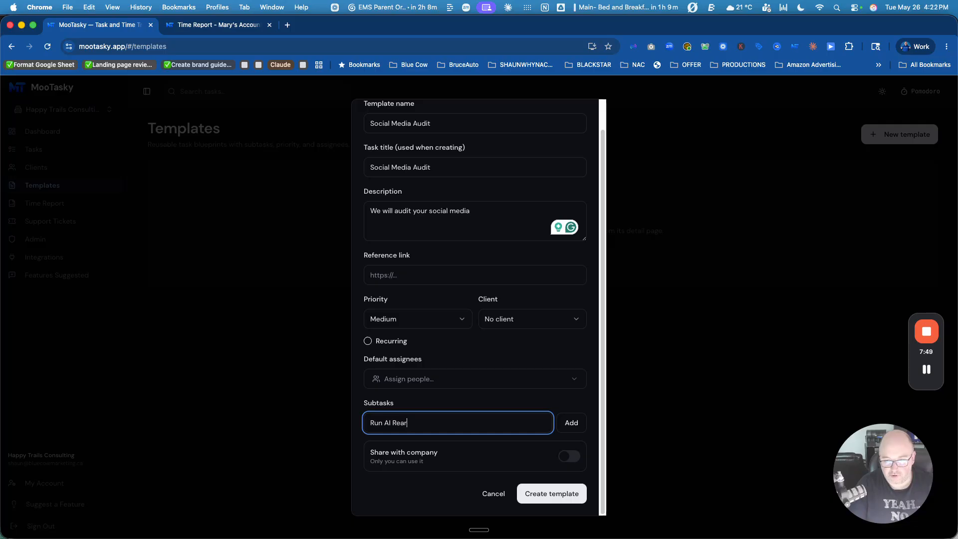
{"action": "type", "text": "AI Research on the business"}
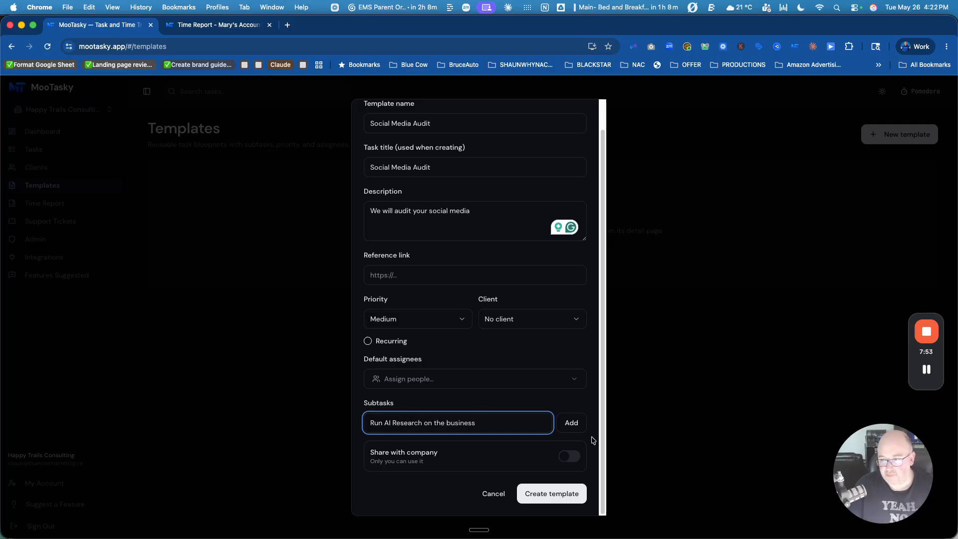
{"action": "left_click", "coordinate": [572, 425]}
{"action": "left_click", "coordinate": [438, 452]}
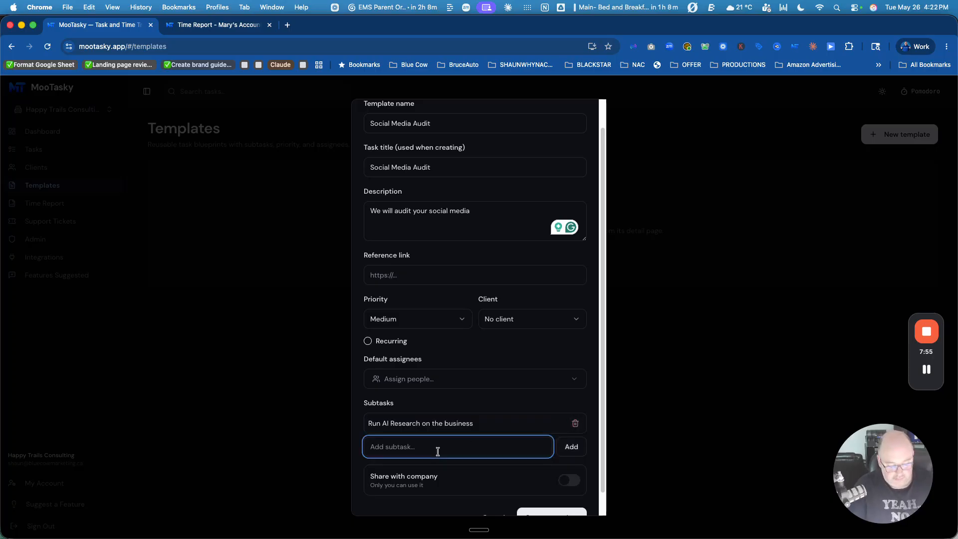
{"action": "type", "text": "Search through"}
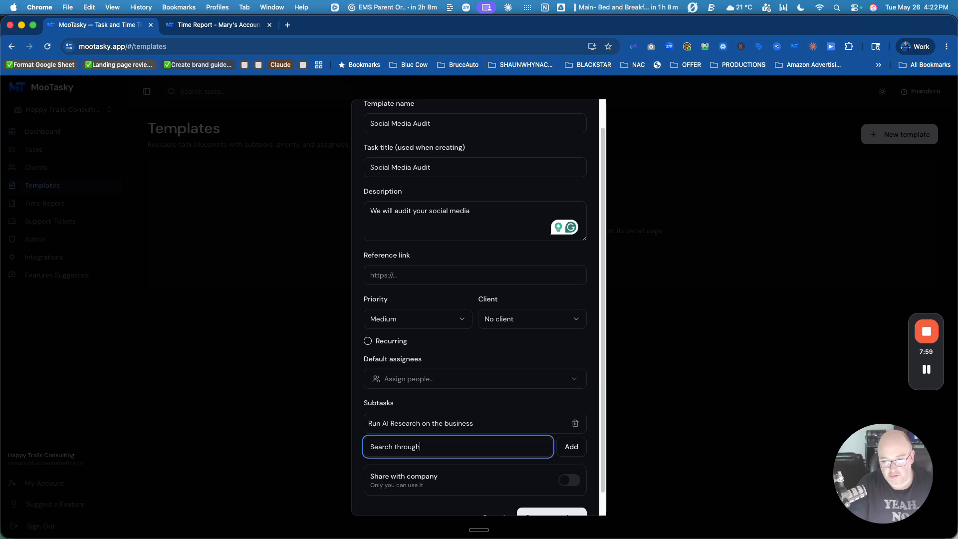
{"action": "type", "text": " social media"}
{"action": "left_click", "coordinate": [581, 441]}
Step: Enter "Develop Report" as the next subtask text and create the template
{"action": "left_click", "coordinate": [413, 468]}
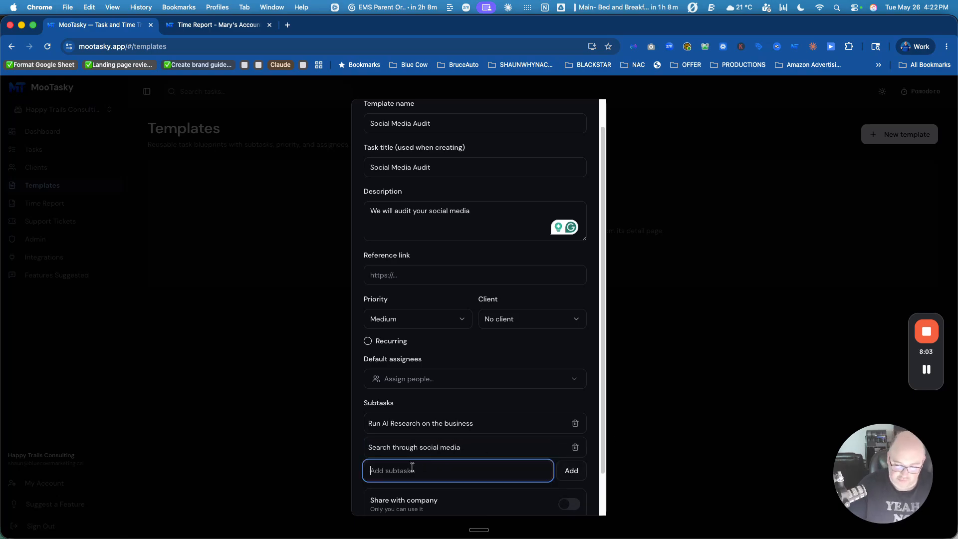
{"action": "type", "text": "Develop Report"}
{"action": "scroll", "coordinate": [445, 449], "scroll_direction": "down", "scroll_amount": 2}
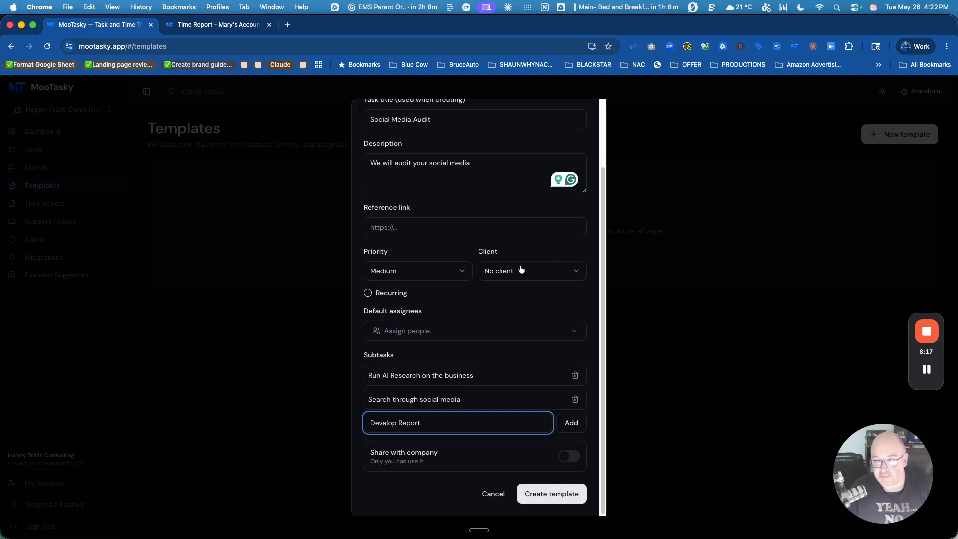
{"action": "left_click", "coordinate": [551, 495]}
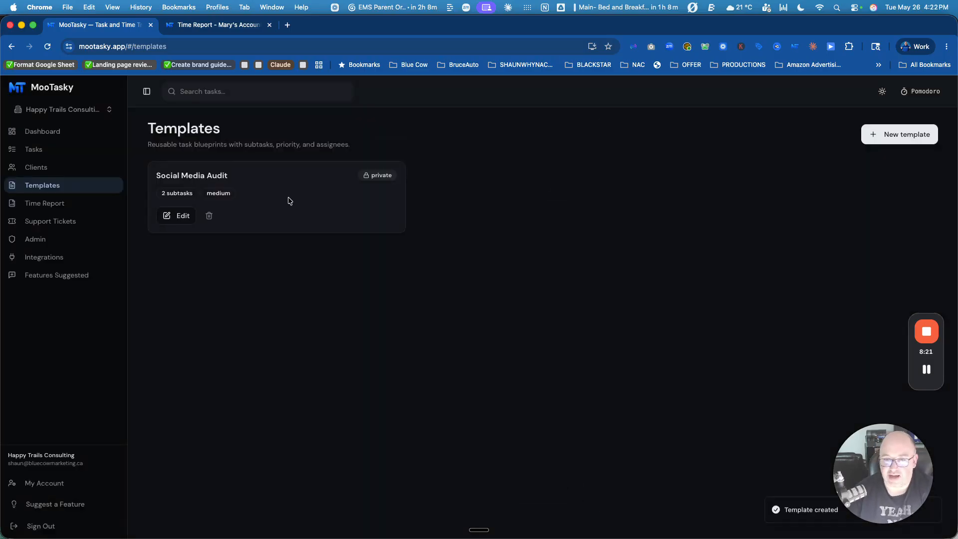
Step: Start a new task from the task list and load the "Social Media Audit" template into it
{"action": "left_click", "coordinate": [37, 151]}
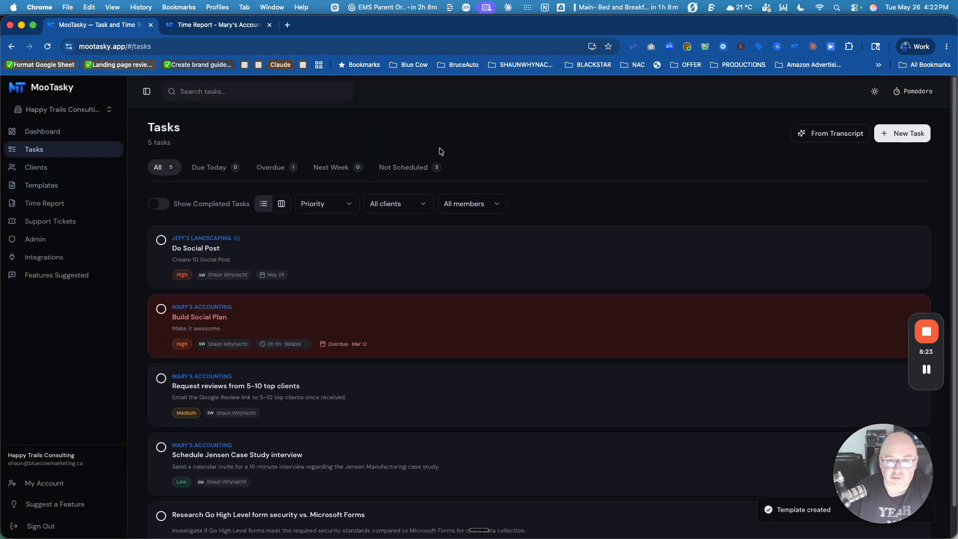
{"action": "left_click", "coordinate": [906, 135]}
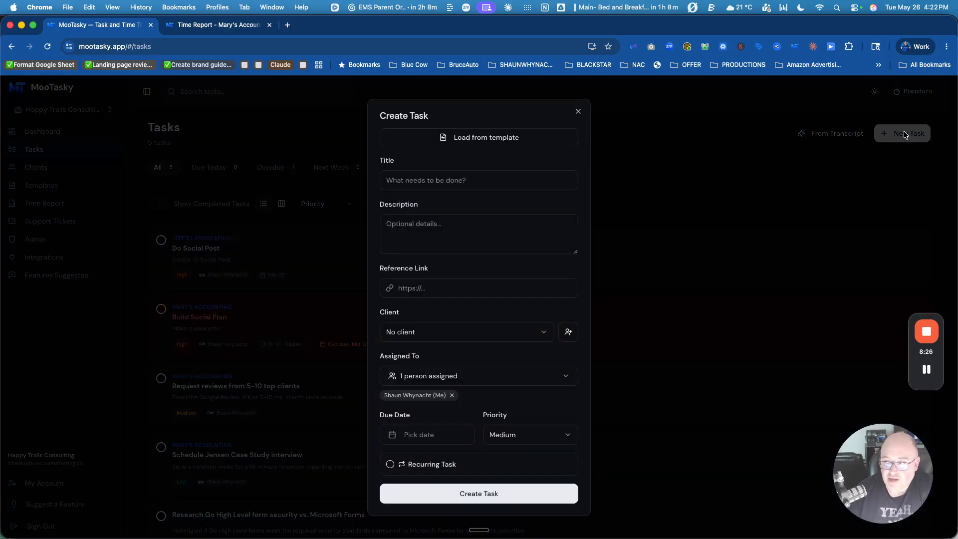
{"action": "left_click", "coordinate": [495, 141]}
{"action": "left_click", "coordinate": [399, 263]}
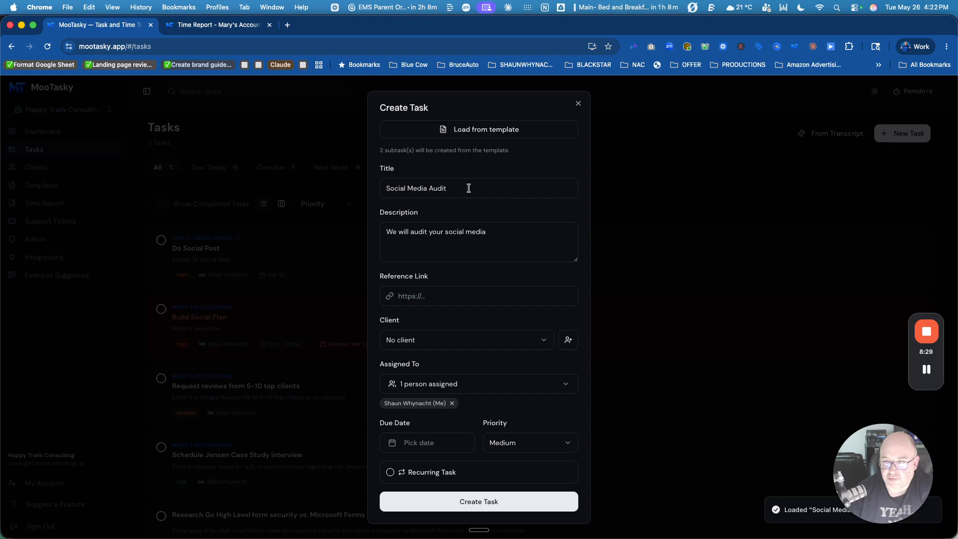
Step: Create the task for the client Jeff's Landscaping with a due date of May 31, and open it from the list
{"action": "left_click", "coordinate": [441, 341]}
{"action": "left_click", "coordinate": [432, 379]}
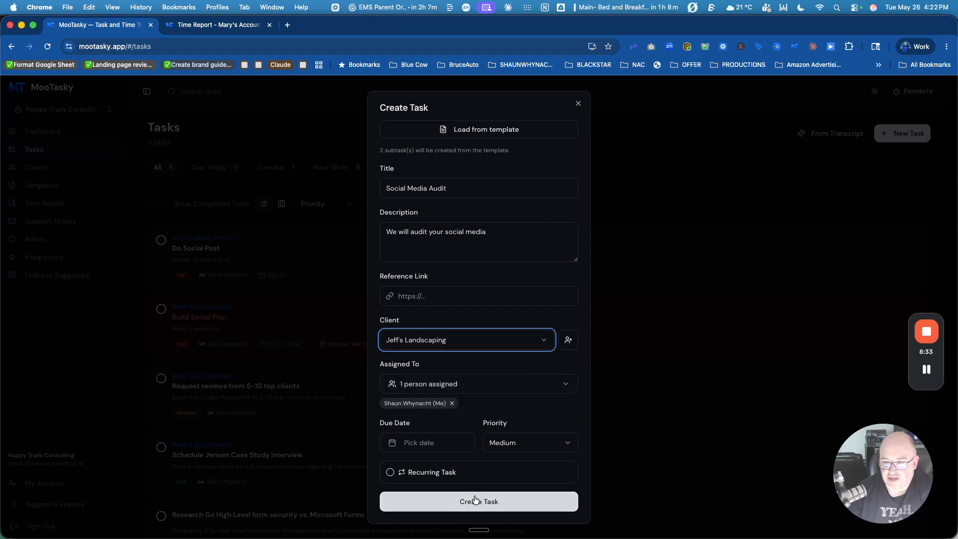
{"action": "left_click", "coordinate": [422, 439]}
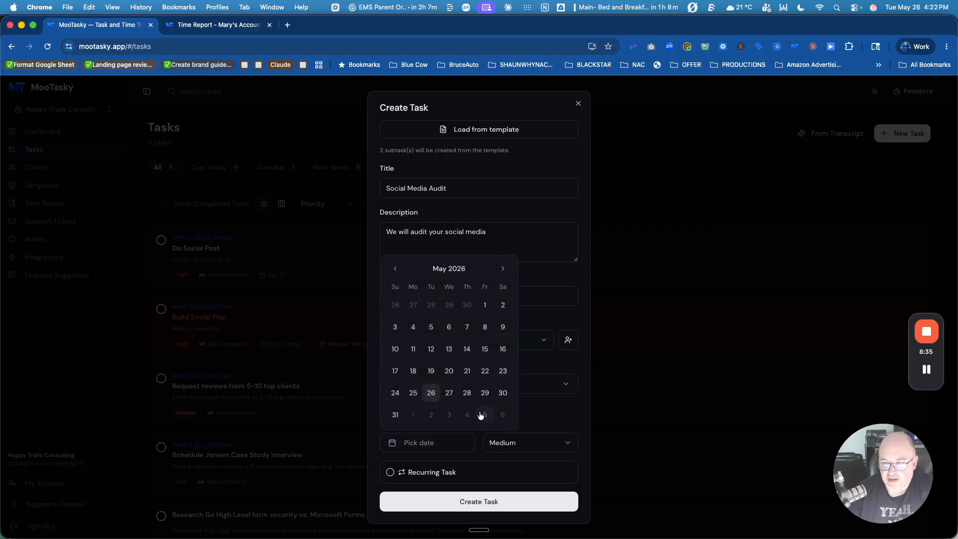
{"action": "left_click", "coordinate": [395, 414]}
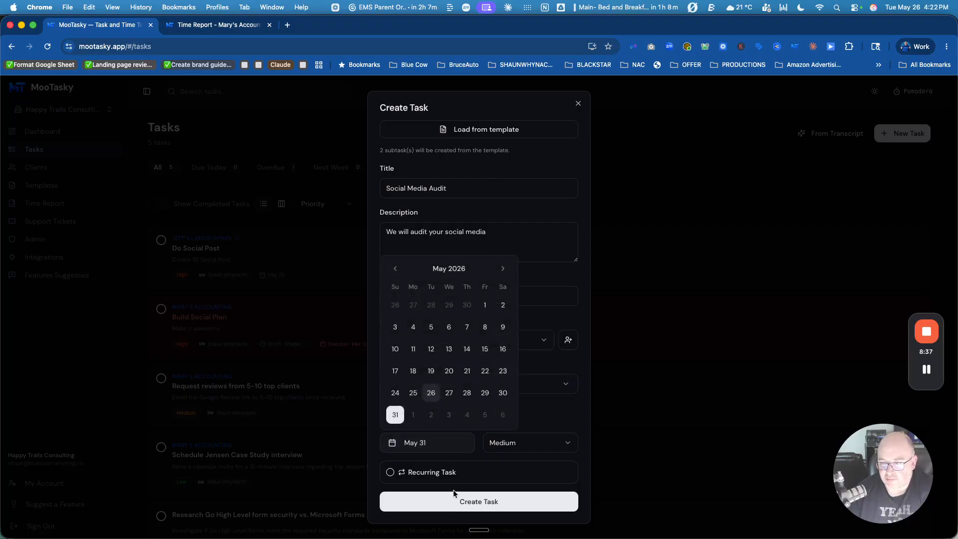
{"action": "left_click", "coordinate": [462, 506]}
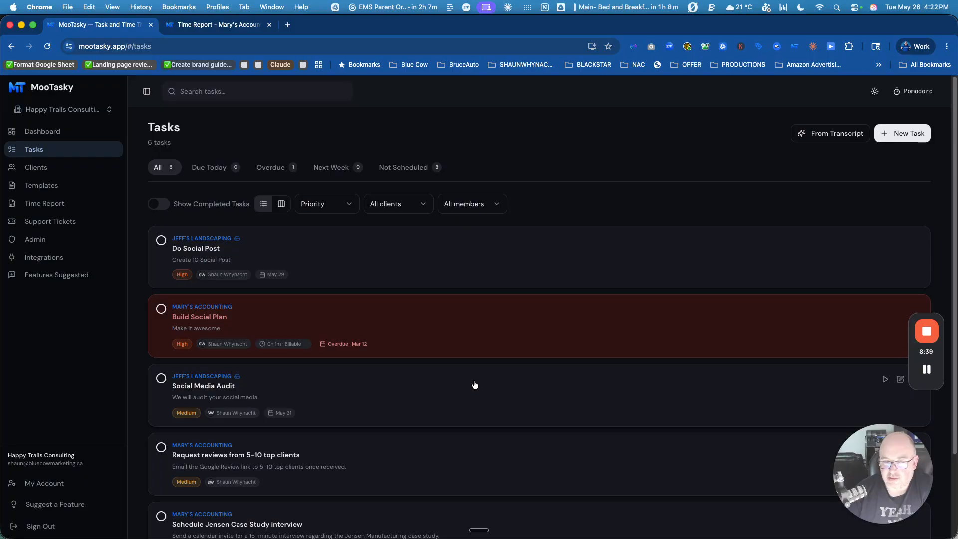
{"action": "left_click", "coordinate": [374, 391]}
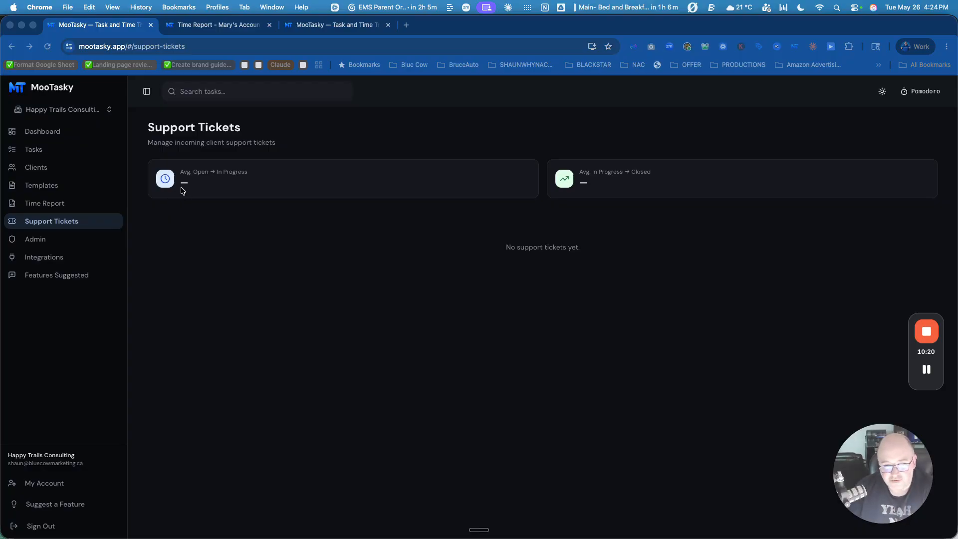
Step: Look through the available integrations, including GoHighLevel, Slack notifications and API keys
{"action": "left_click", "coordinate": [46, 257]}
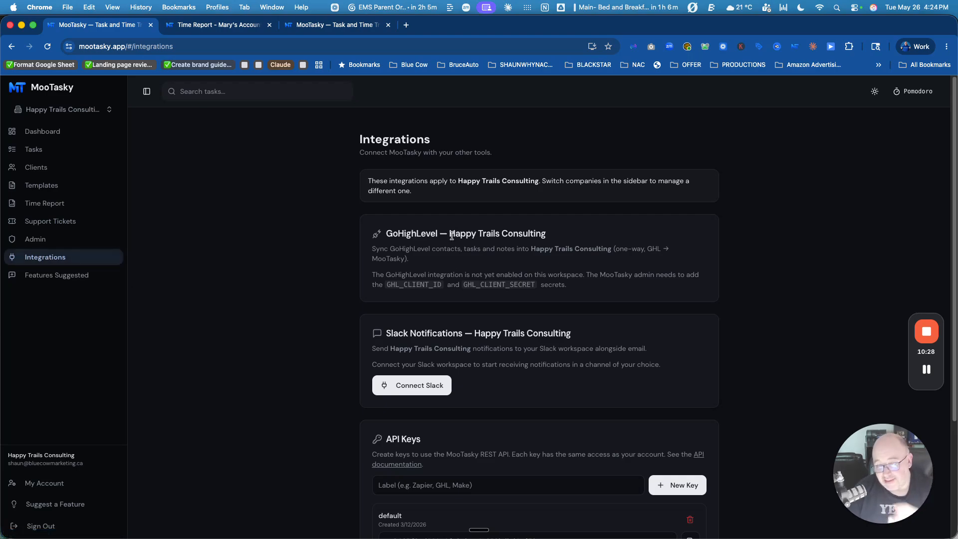
{"action": "scroll", "coordinate": [439, 299], "scroll_direction": "down", "scroll_amount": 3}
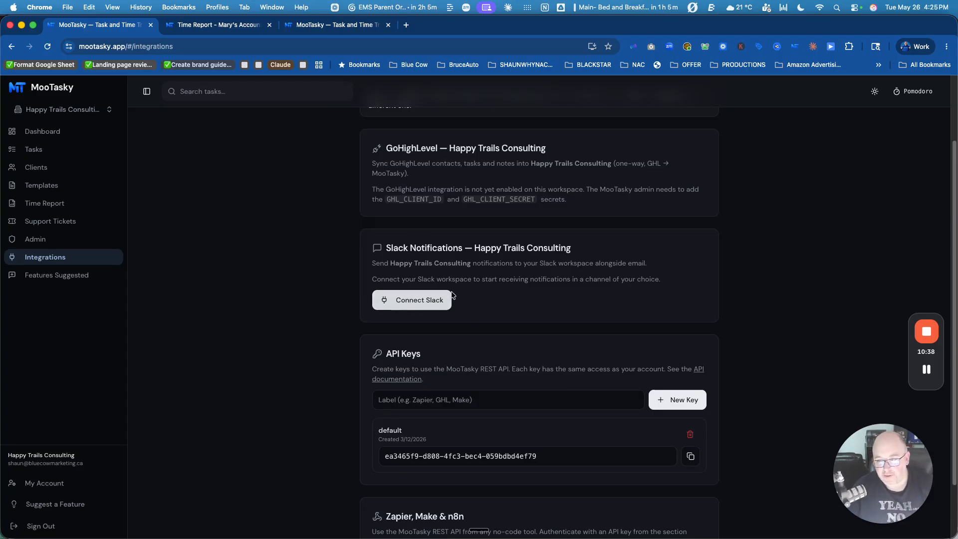
Step: Examine the existing API key entry and the Zapier, Make & n8n section of the integrations
{"action": "scroll", "coordinate": [450, 293], "scroll_direction": "down", "scroll_amount": 3}
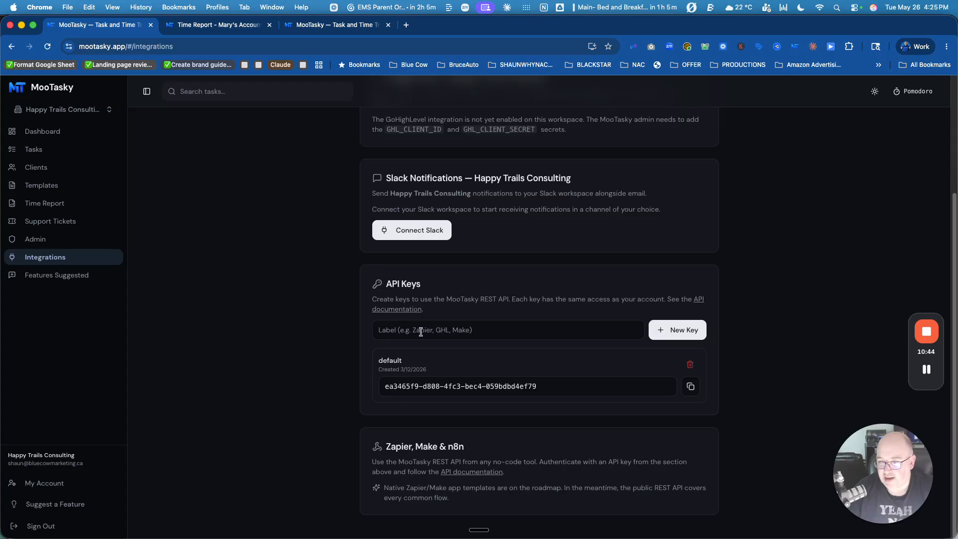
{"action": "left_click", "coordinate": [543, 386]}
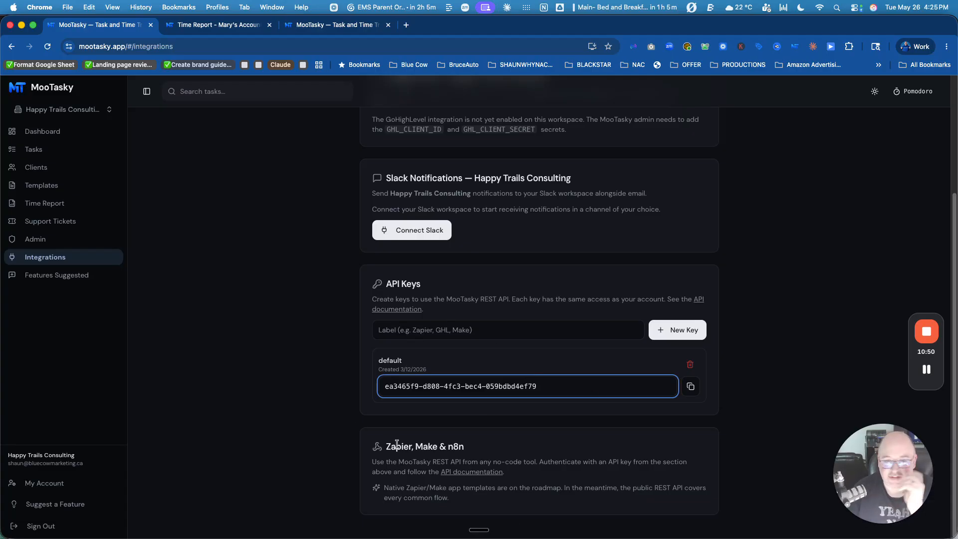
{"action": "scroll", "coordinate": [429, 412], "scroll_direction": "up", "scroll_amount": 3}
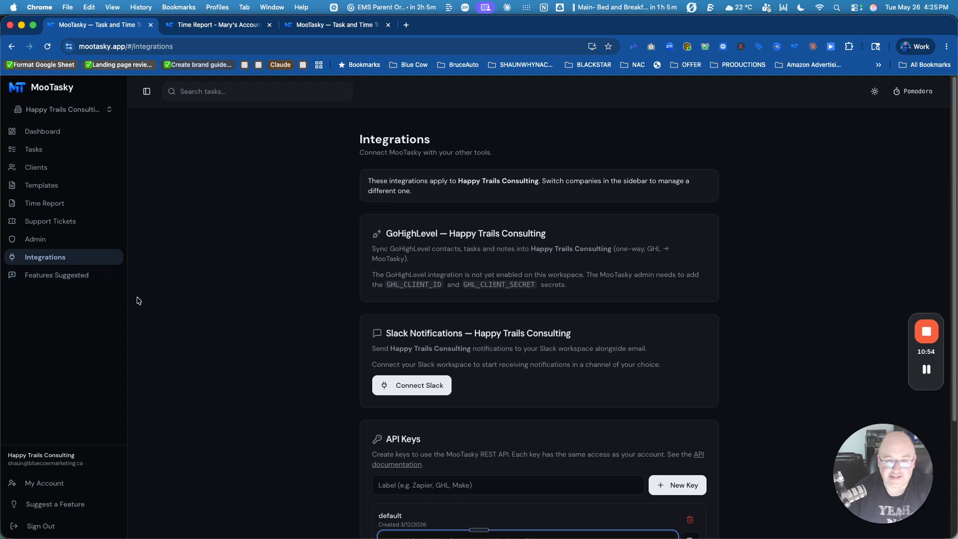
Step: View the submitted feature suggestions and look at the Suggest a Feature form without submitting an idea
{"action": "left_click", "coordinate": [55, 275]}
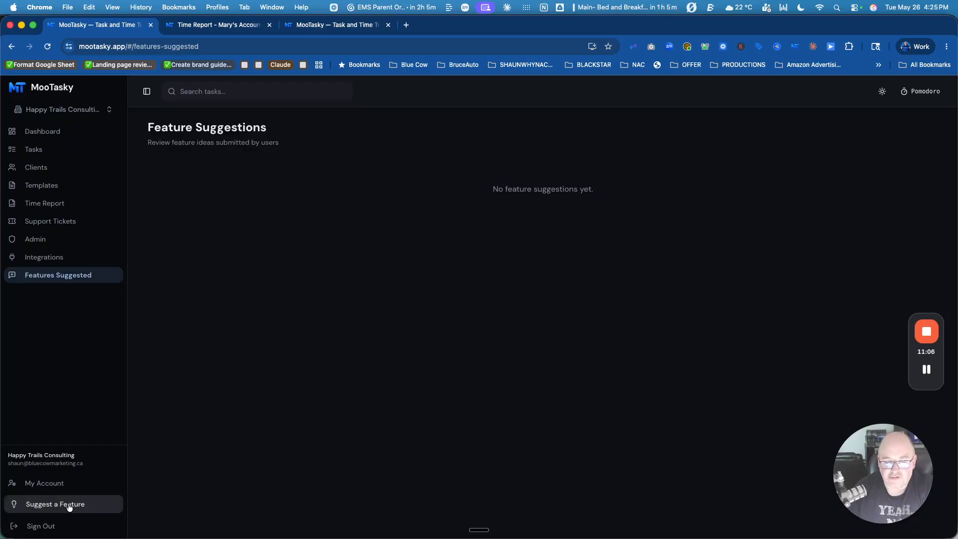
{"action": "left_click", "coordinate": [54, 508]}
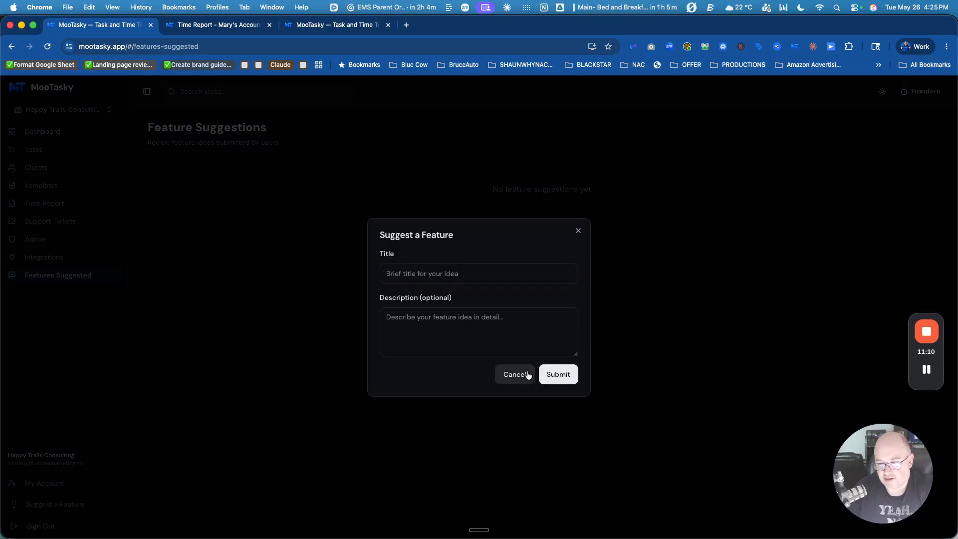
{"action": "left_click", "coordinate": [501, 375]}
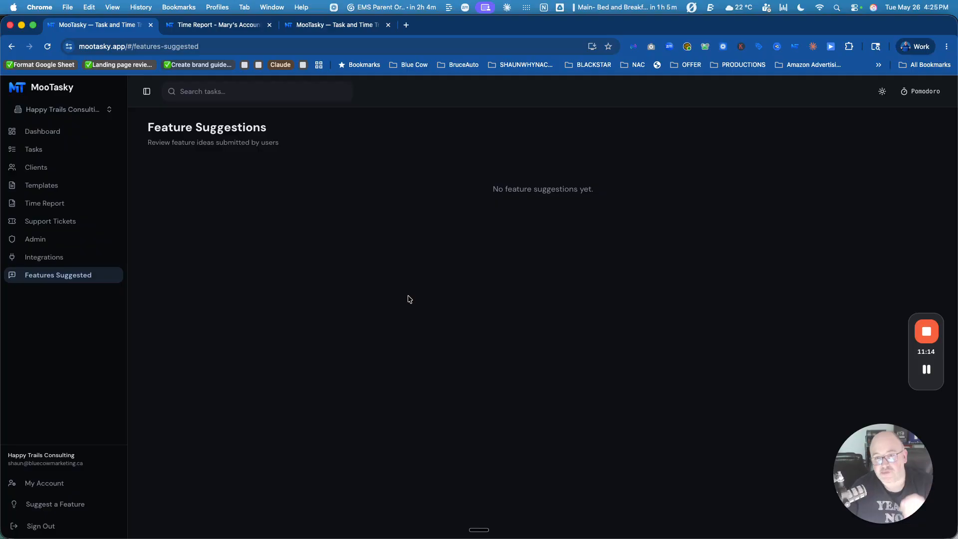
Step: Open the Pomodoro timer, skip four times through its focus and break sessions, and return to the dashboard
{"action": "left_click", "coordinate": [923, 94]}
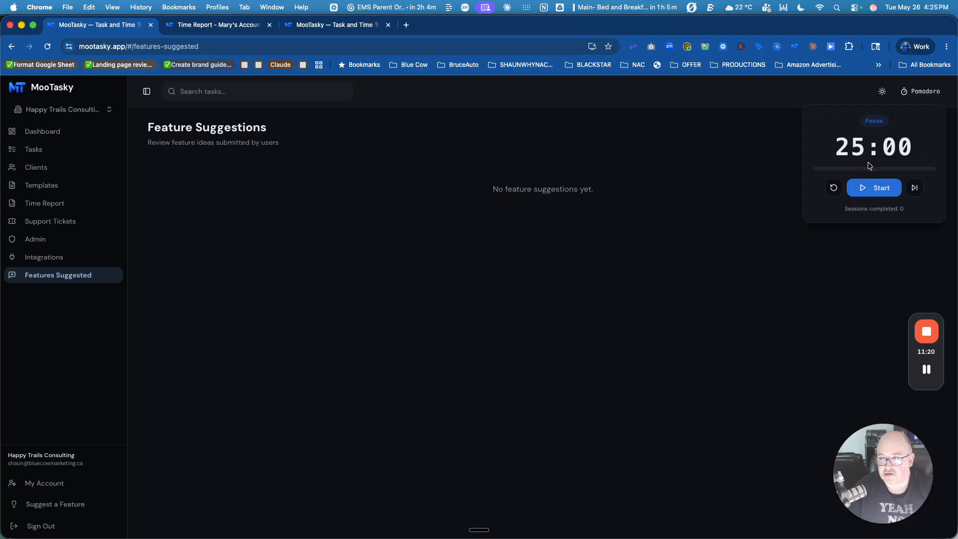
{"action": "left_click", "coordinate": [915, 187]}
{"action": "left_click", "coordinate": [915, 188]}
{"action": "left_click", "coordinate": [915, 188]}
{"action": "left_click", "coordinate": [915, 188]}
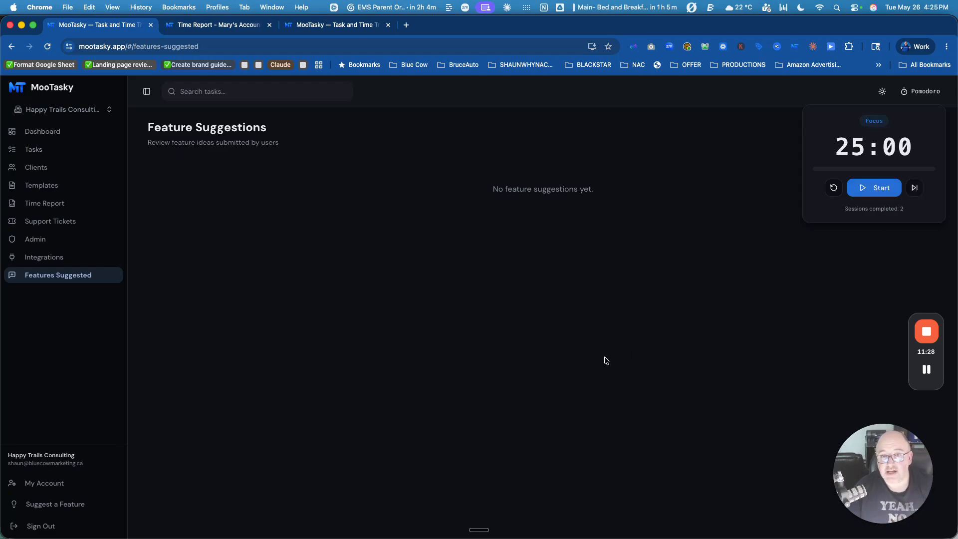
{"action": "left_click", "coordinate": [53, 132]}
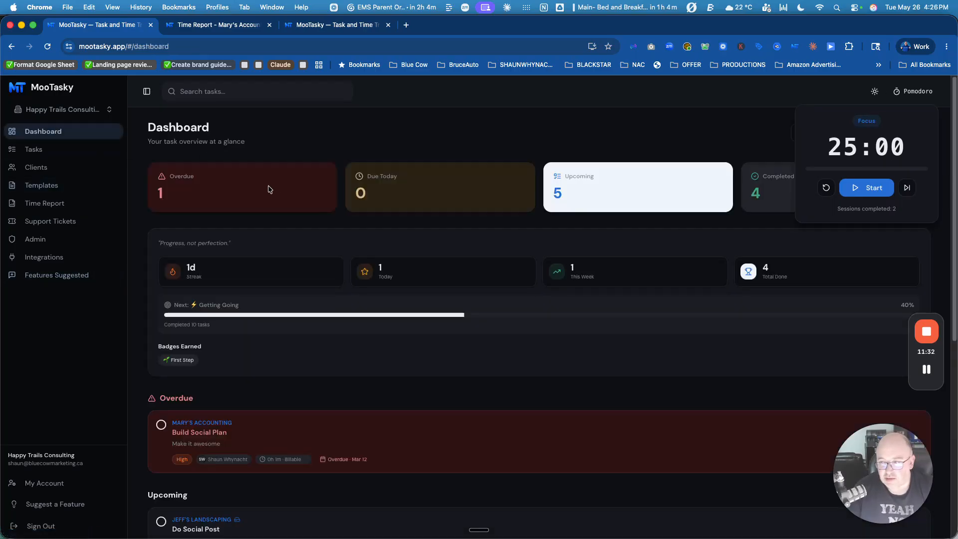